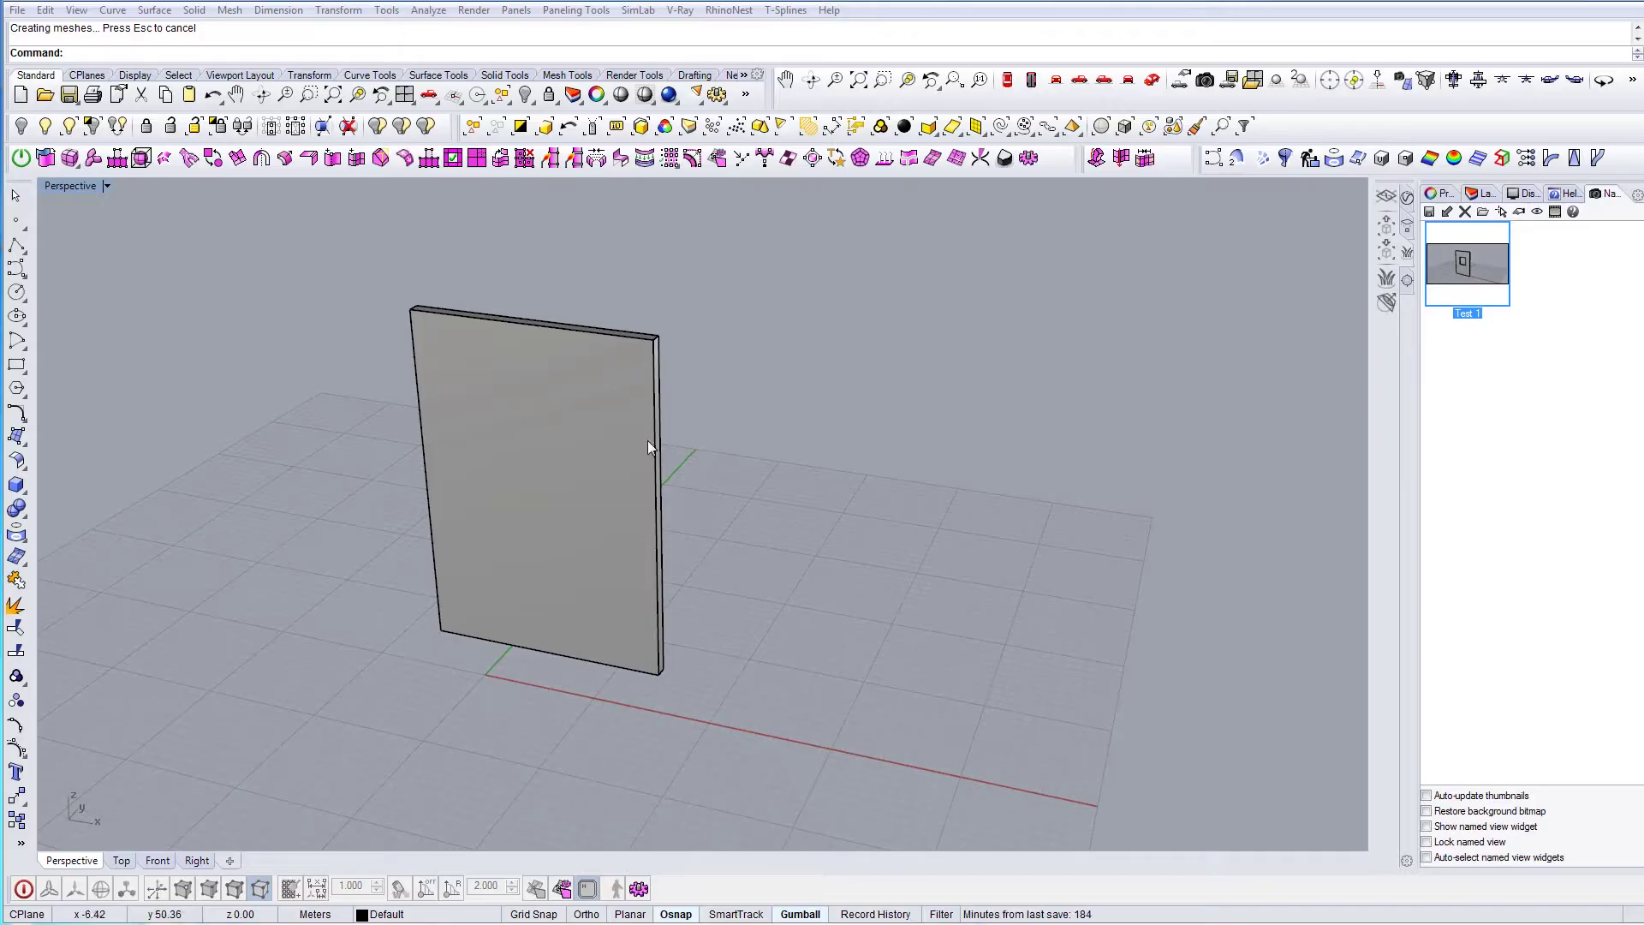
Step: Duplicate the panel in front of itself and scale the copy into a smaller, thicker box
{"action": "right_click_drag", "start_coordinate": [566, 477], "coordinate": [532, 389]}
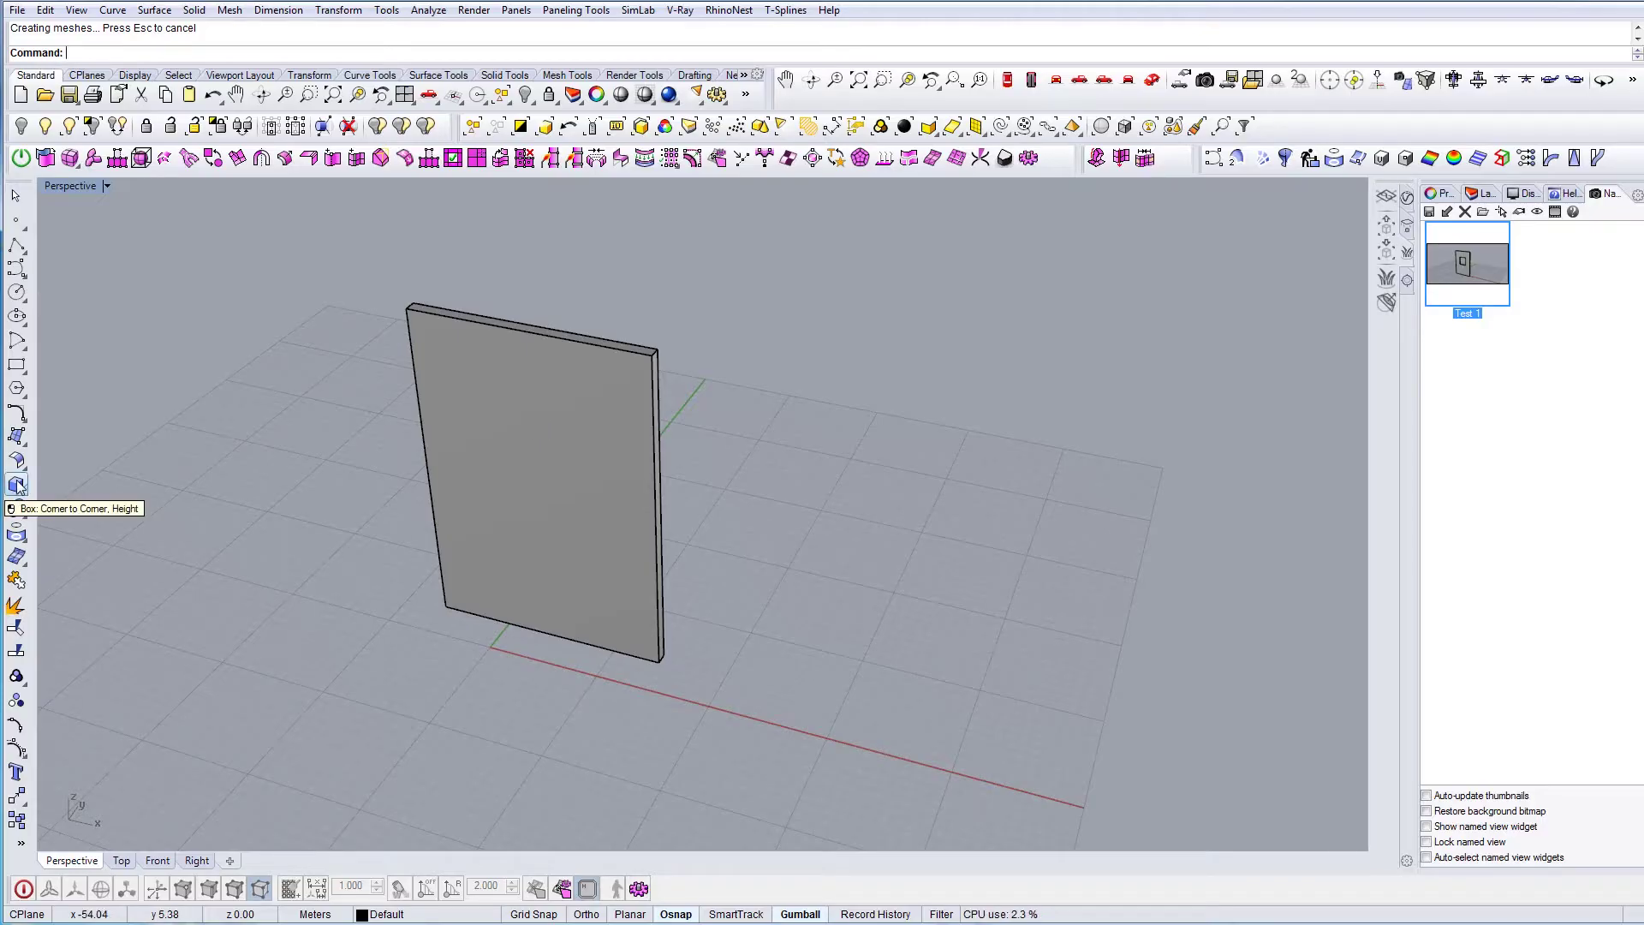
{"action": "right_click_drag", "start_coordinate": [487, 456], "coordinate": [504, 464], "text": "shift"}
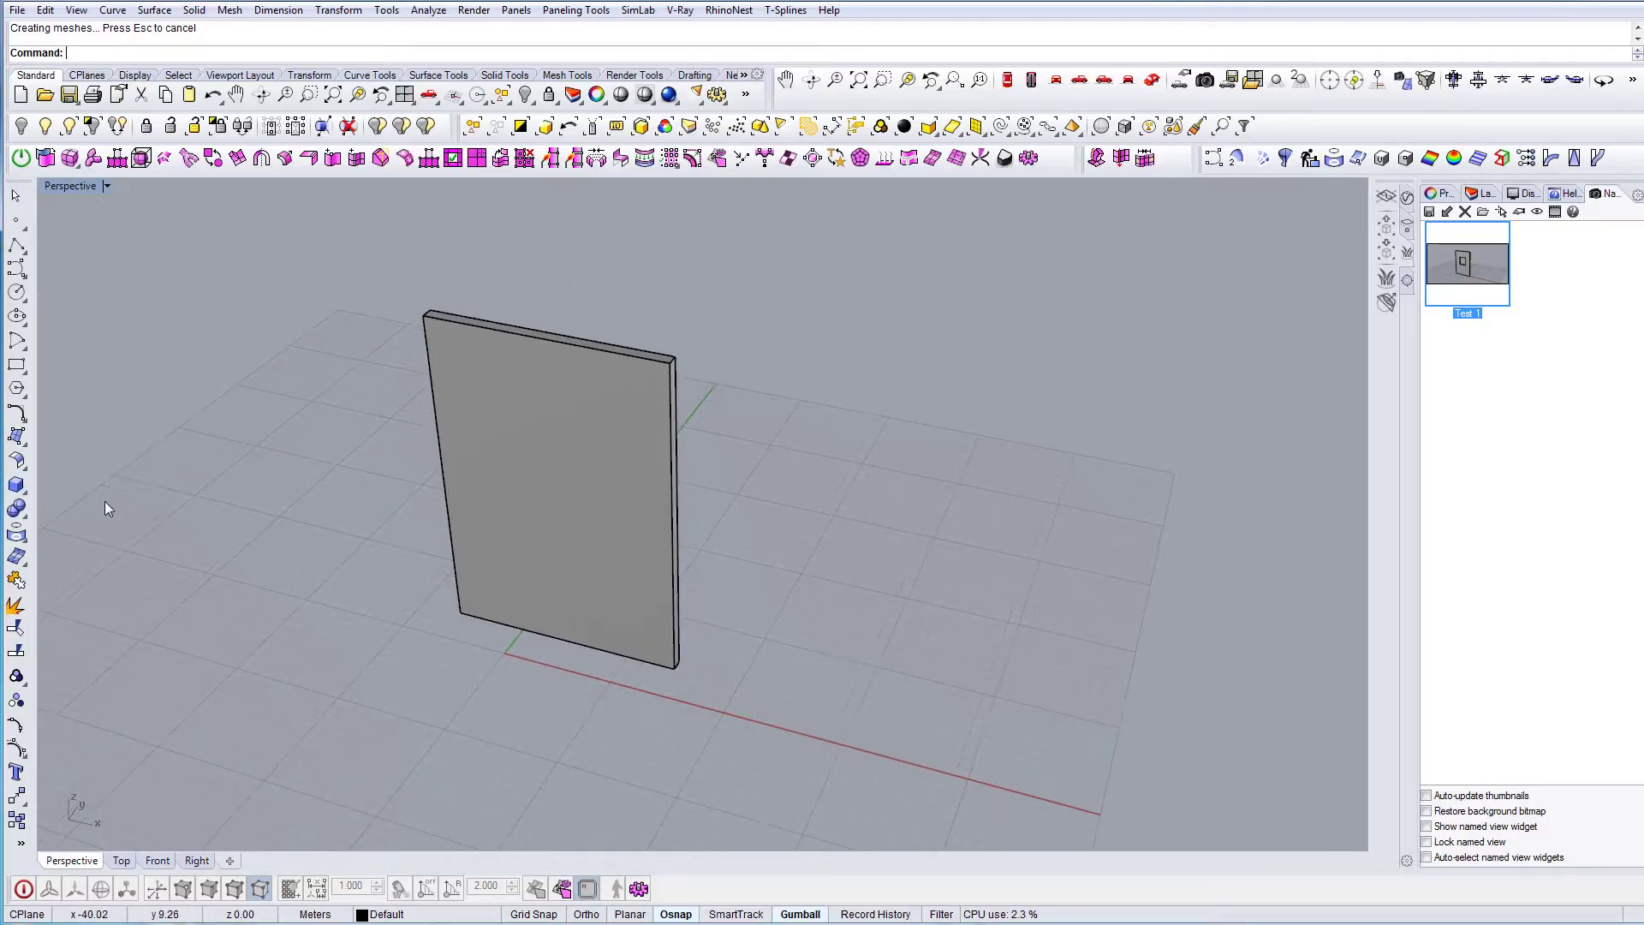
{"action": "left_click", "coordinate": [495, 445]}
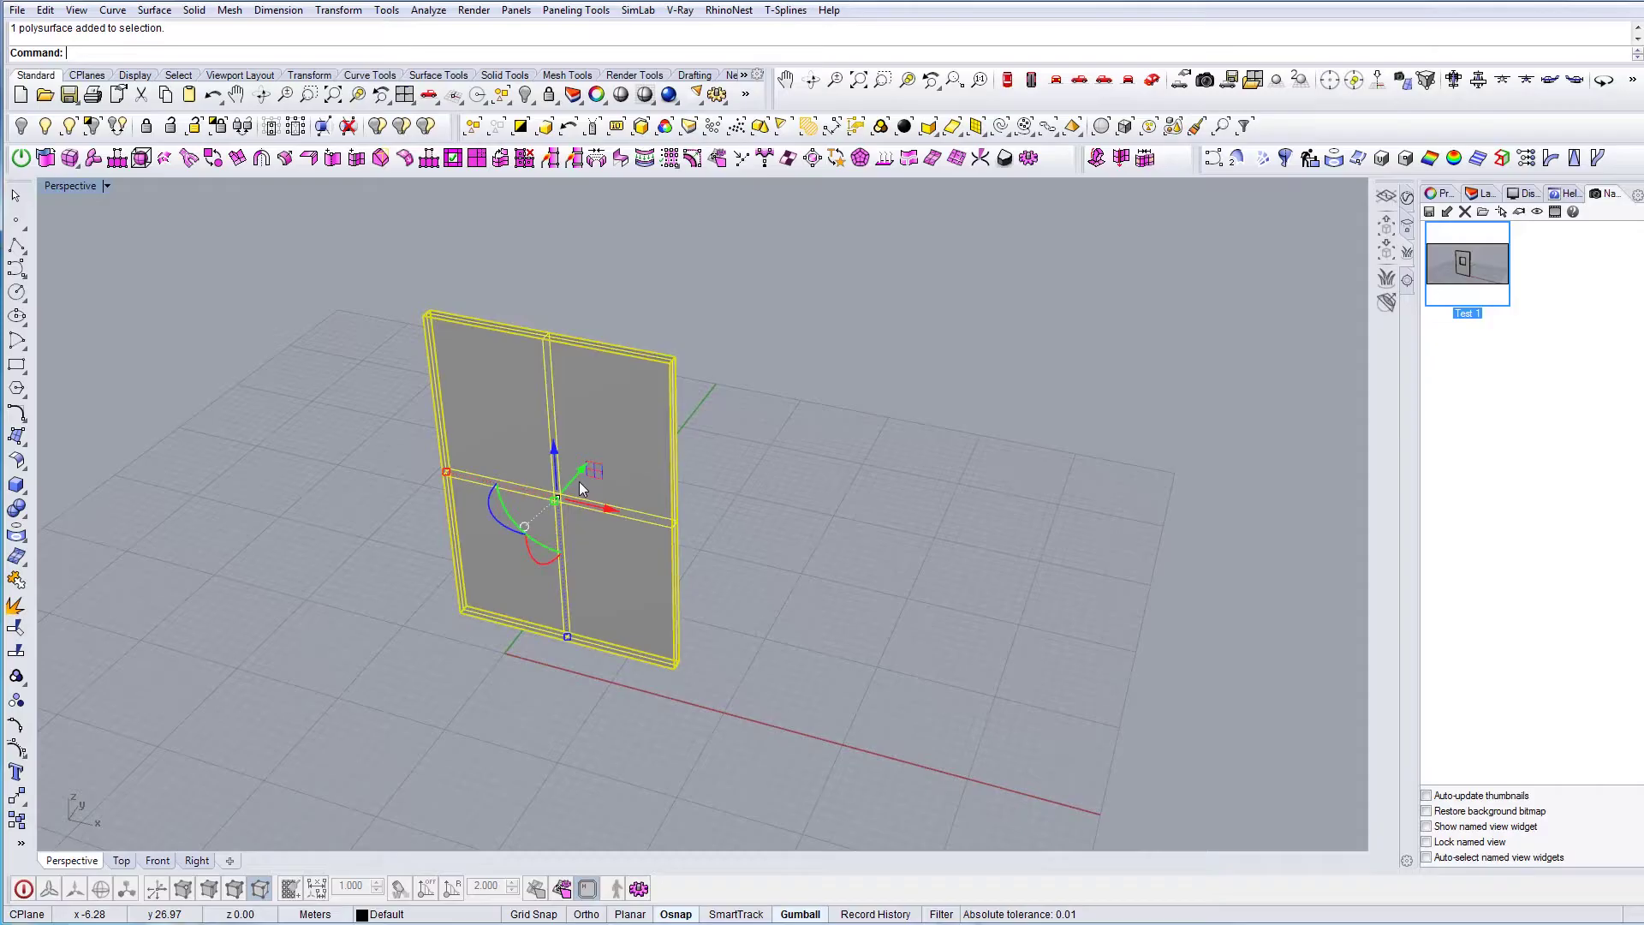
{"action": "left_click_drag", "start_coordinate": [575, 475], "coordinate": [477, 622], "text": "alt"}
{"action": "left_click_drag", "start_coordinate": [365, 539], "coordinate": [407, 554]}
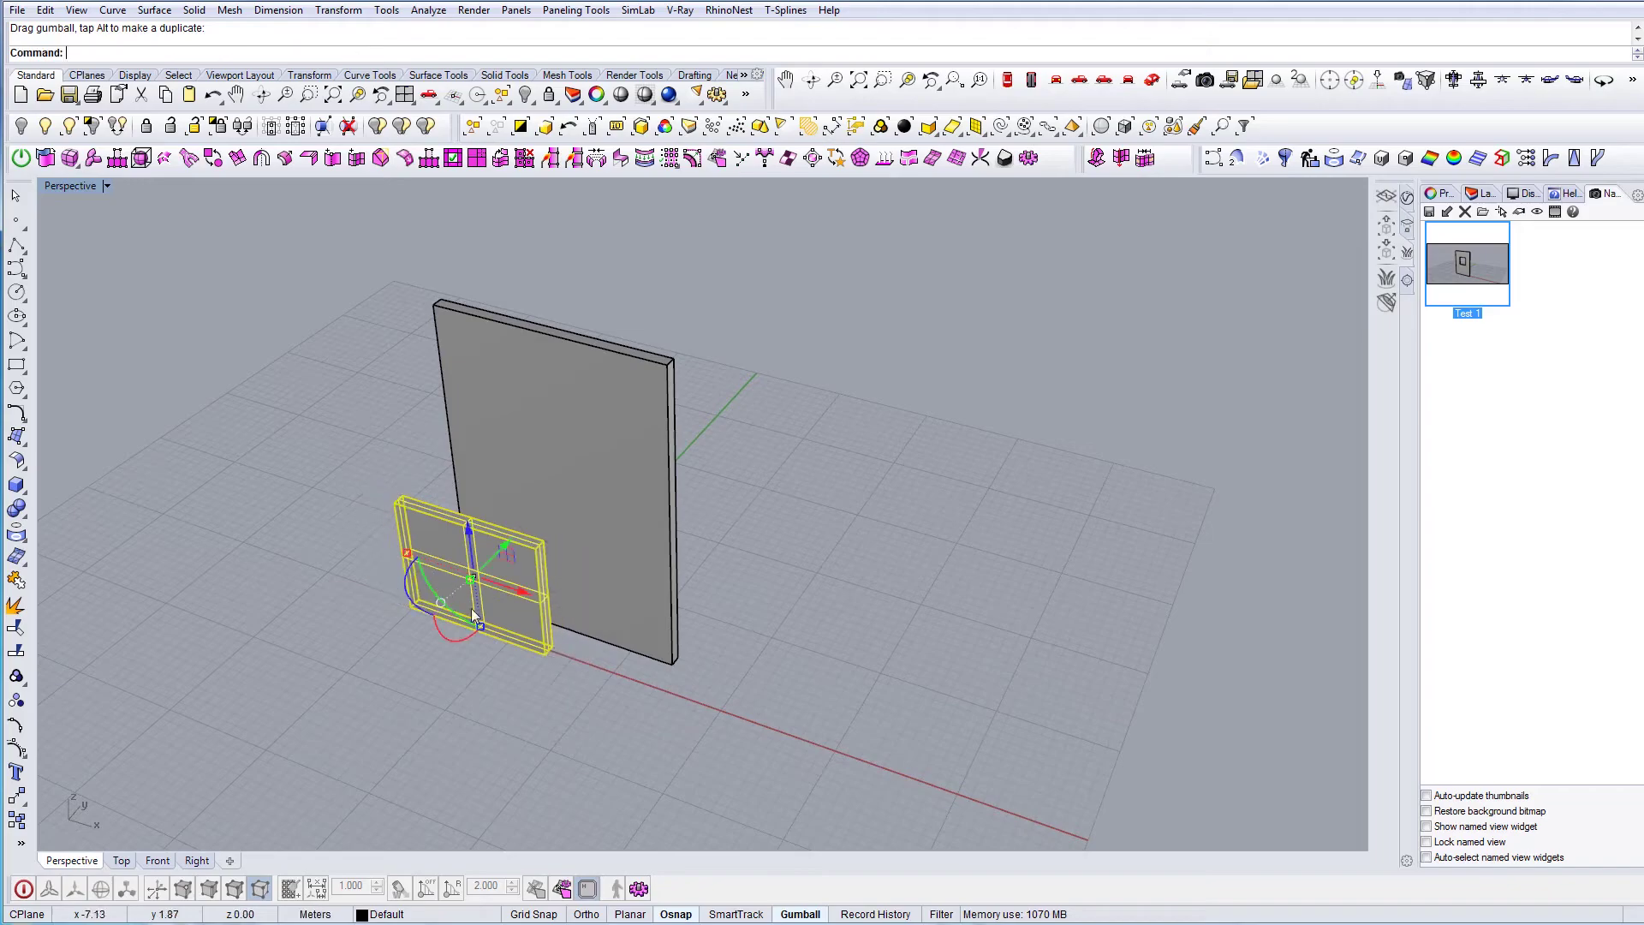
{"action": "right_click_drag", "start_coordinate": [439, 611], "coordinate": [455, 552]}
{"action": "left_click_drag", "start_coordinate": [458, 549], "coordinate": [417, 581]}
{"action": "left_click", "coordinate": [505, 645]}
Step: Move the small box toward the panel along its thickness direction so that it passes through the panel
{"action": "right_click_drag", "start_coordinate": [530, 633], "coordinate": [785, 572]}
{"action": "left_click", "coordinate": [802, 627]}
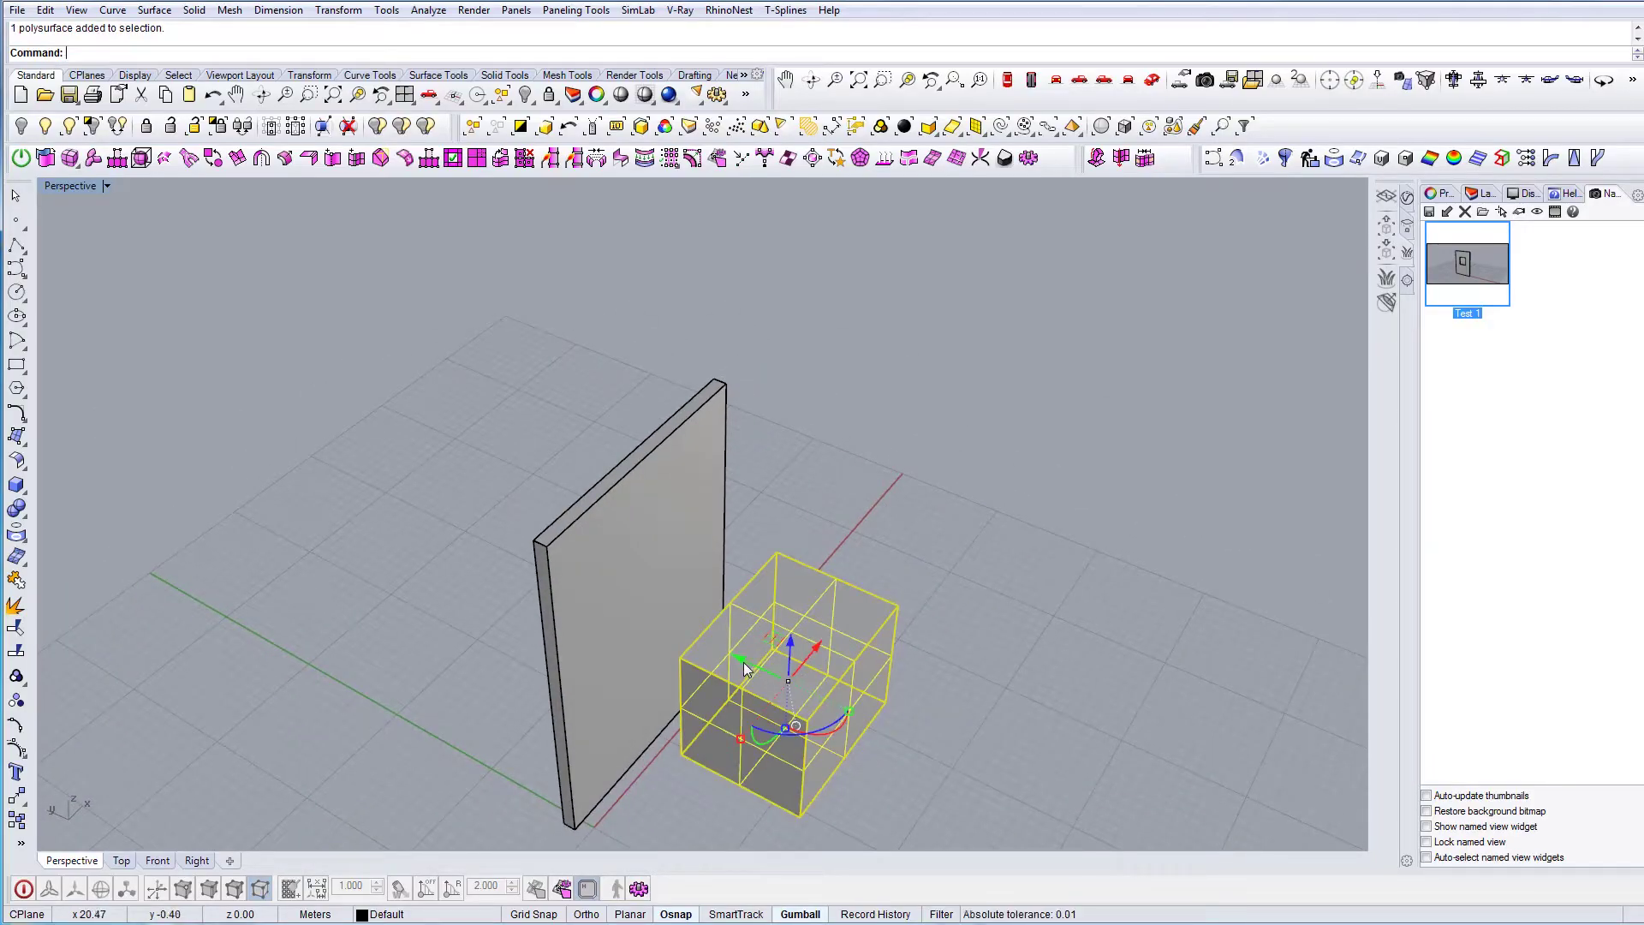
{"action": "left_click_drag", "start_coordinate": [744, 662], "coordinate": [609, 609]}
{"action": "left_click", "coordinate": [853, 649]}
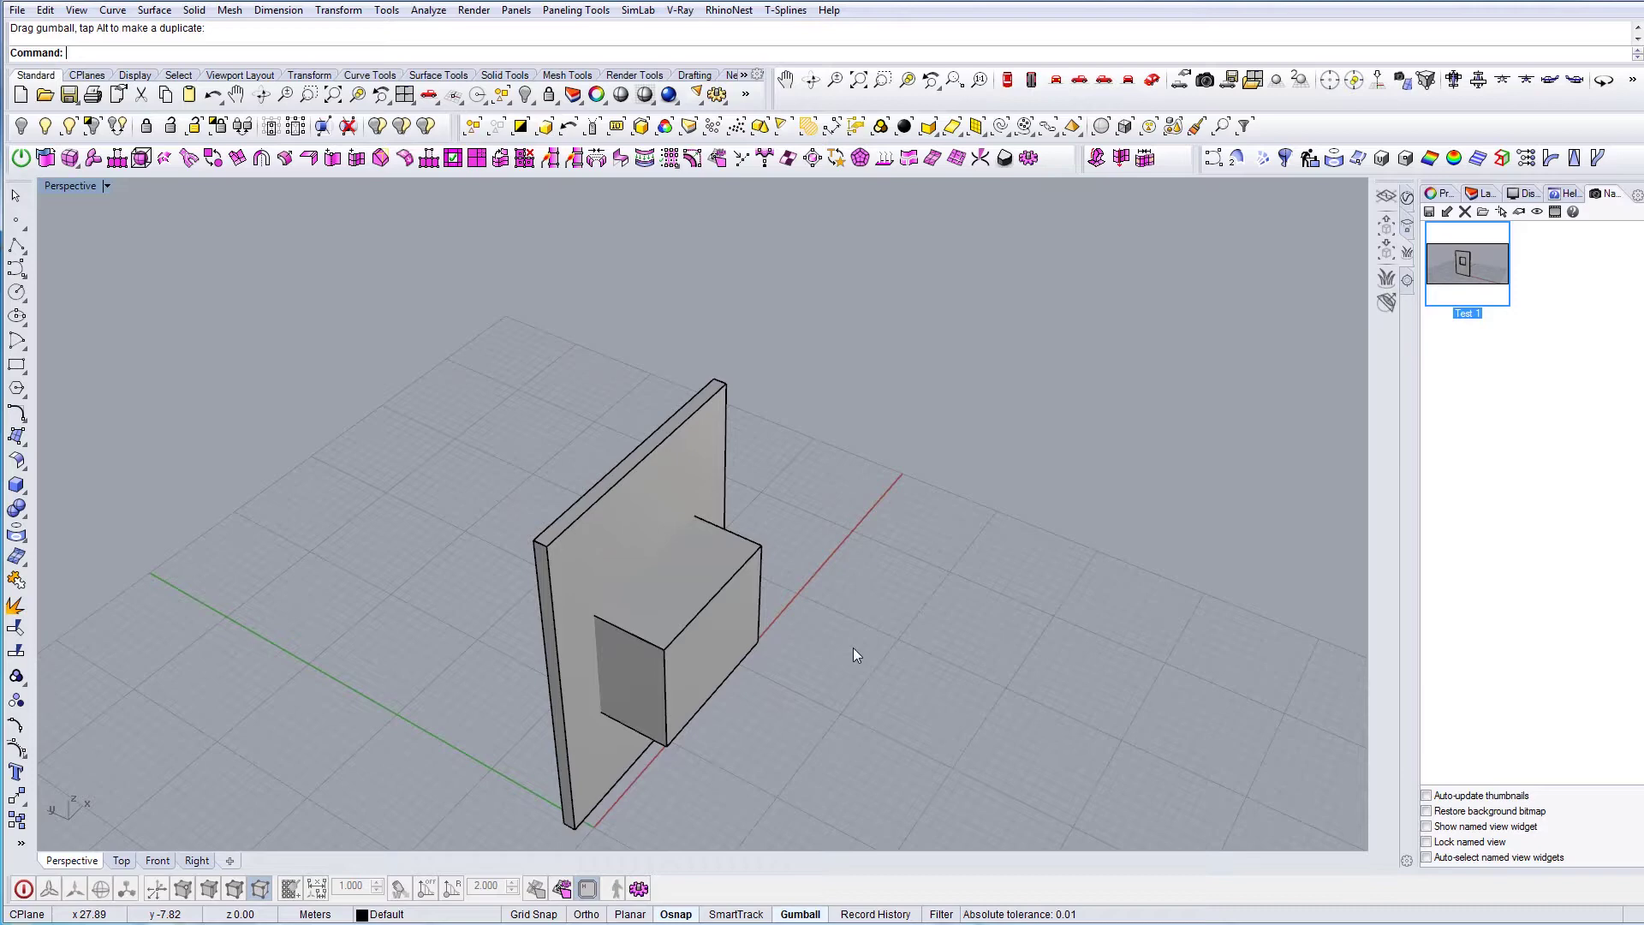
Step: Copy the panel and its box twice along the X axis to make a row of three identical pairs
{"action": "right_click_drag", "start_coordinate": [854, 648], "coordinate": [818, 656]}
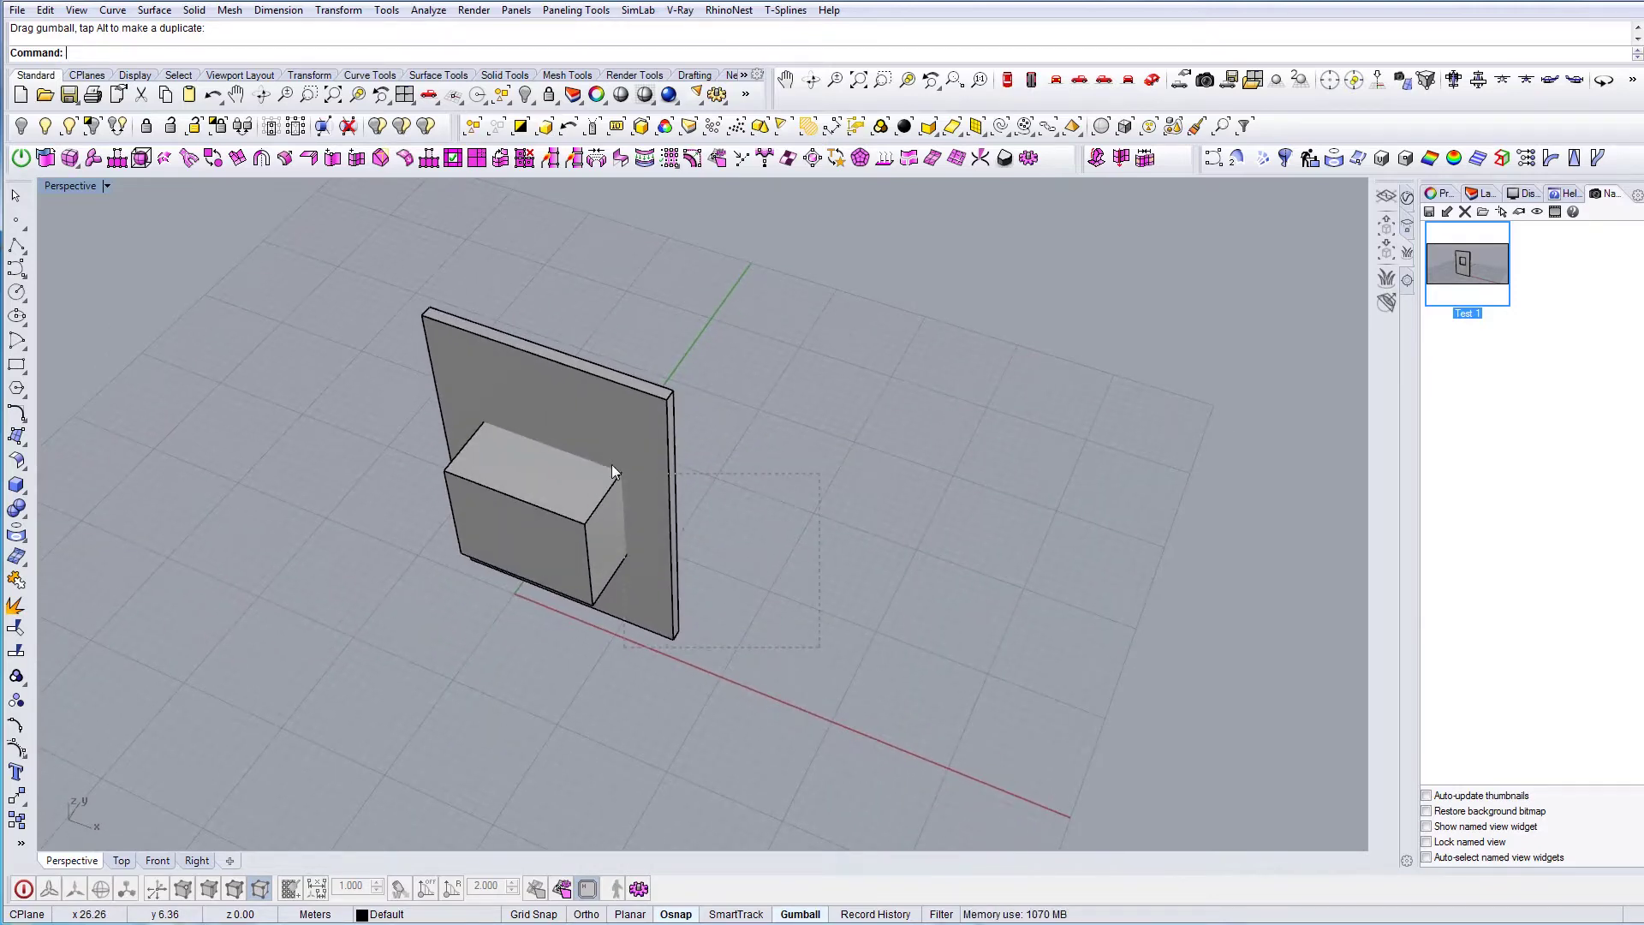
{"action": "left_click_drag", "start_coordinate": [613, 469], "coordinate": [611, 470]}
{"action": "right_click_drag", "start_coordinate": [674, 520], "coordinate": [627, 519]}
{"action": "left_click_drag", "start_coordinate": [598, 531], "coordinate": [936, 592]}
{"action": "right_click_drag", "start_coordinate": [935, 593], "coordinate": [707, 549], "text": "shift"}
{"action": "mouse_move", "coordinate": [706, 541]}
{"action": "left_mouse_down", "text": "alt"}
{"action": "mouse_move", "coordinate": [1071, 618]}
{"action": "mouse_move", "coordinate": [1053, 618]}
{"action": "left_mouse_up", "text": "alt"}
{"action": "left_click", "coordinate": [745, 347]}
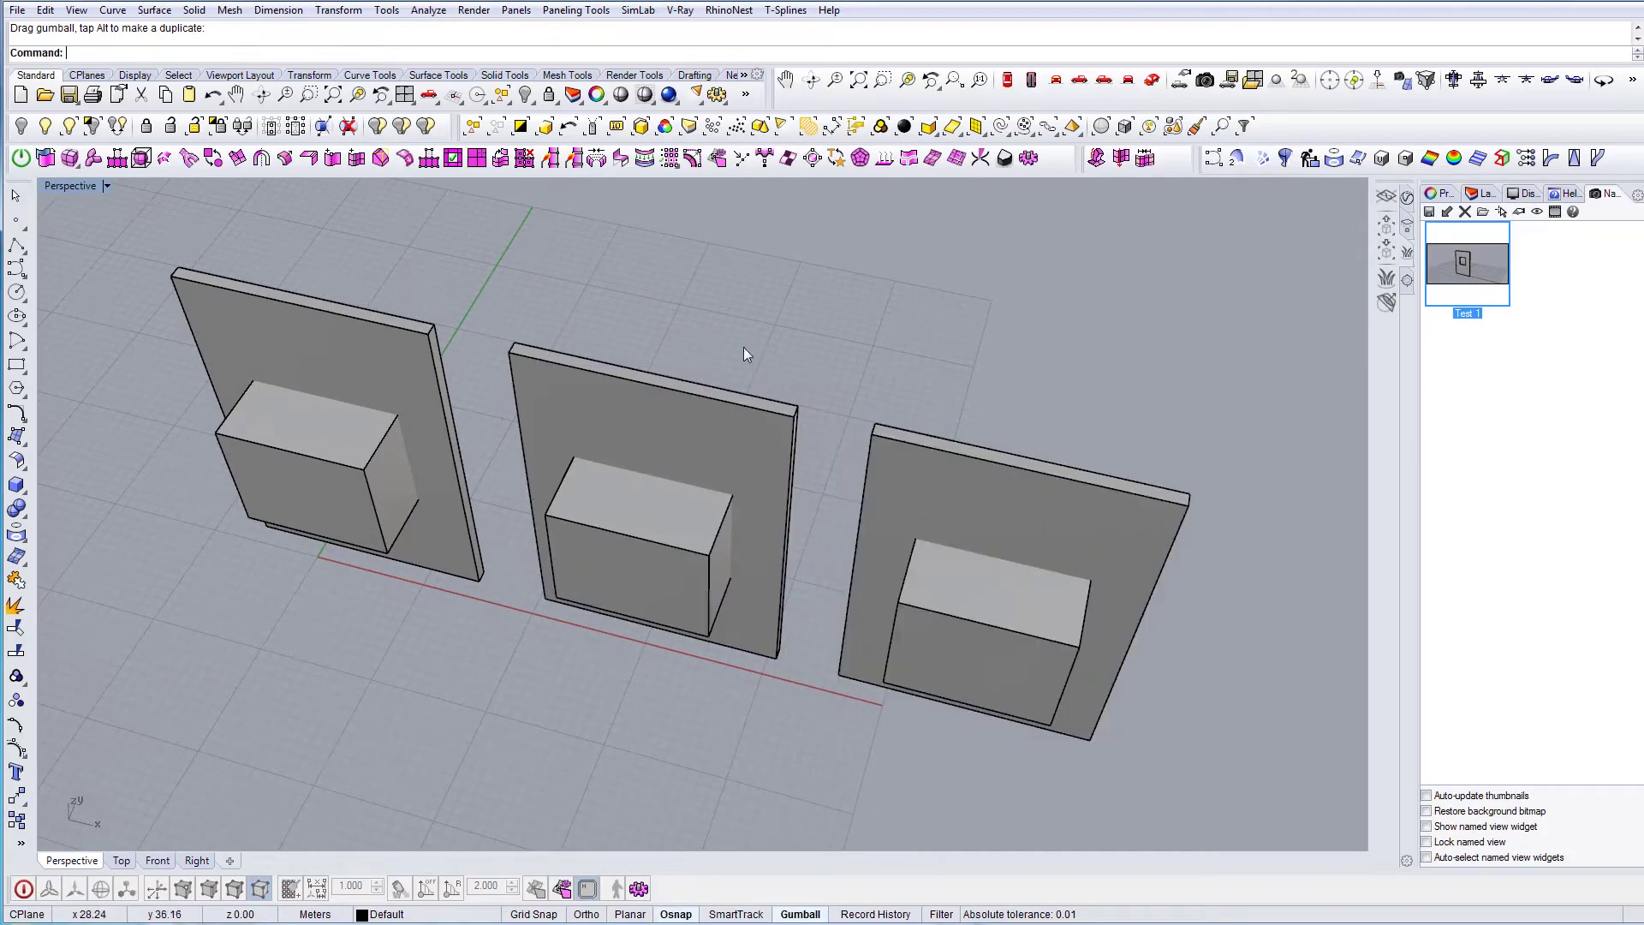
Step: Combine the panel and box of the first pair at the origin into one solid with BooleanUnion
{"action": "right_click_drag", "start_coordinate": [412, 411], "coordinate": [679, 495], "text": "shift"}
{"action": "mouse_move", "coordinate": [679, 494]}
{"action": "right_mouse_down"}
{"action": "mouse_move", "coordinate": [660, 455]}
{"action": "mouse_move", "coordinate": [662, 471]}
{"action": "right_mouse_up"}
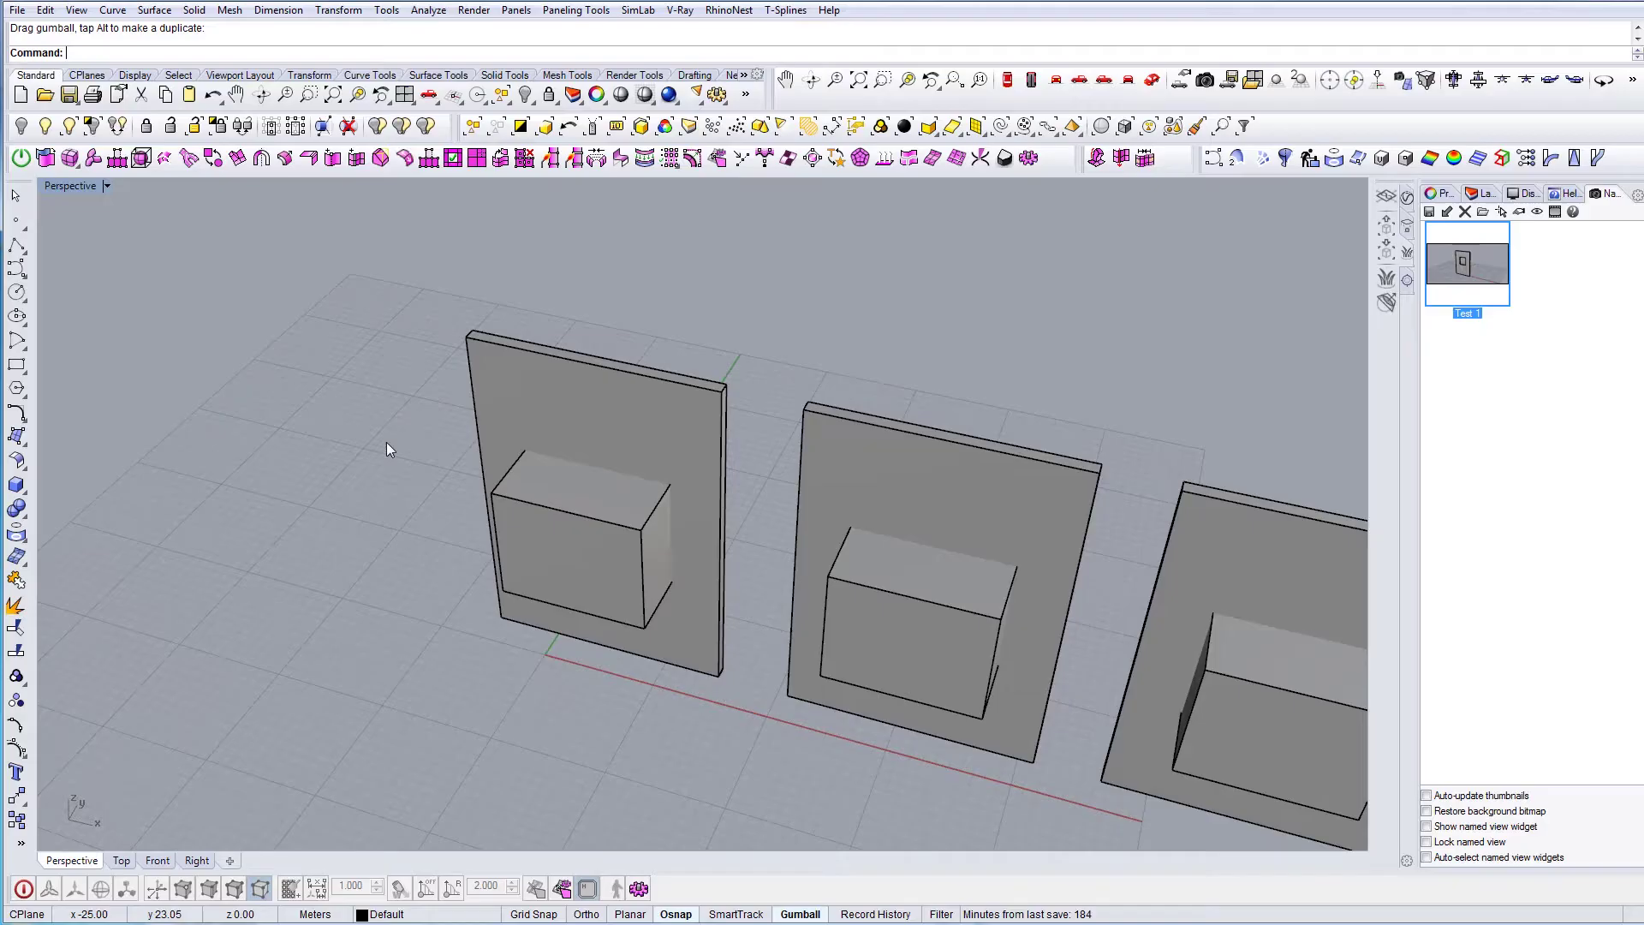
{"action": "left_click", "coordinate": [577, 423]}
{"action": "left_click", "coordinate": [528, 475], "text": "shift"}
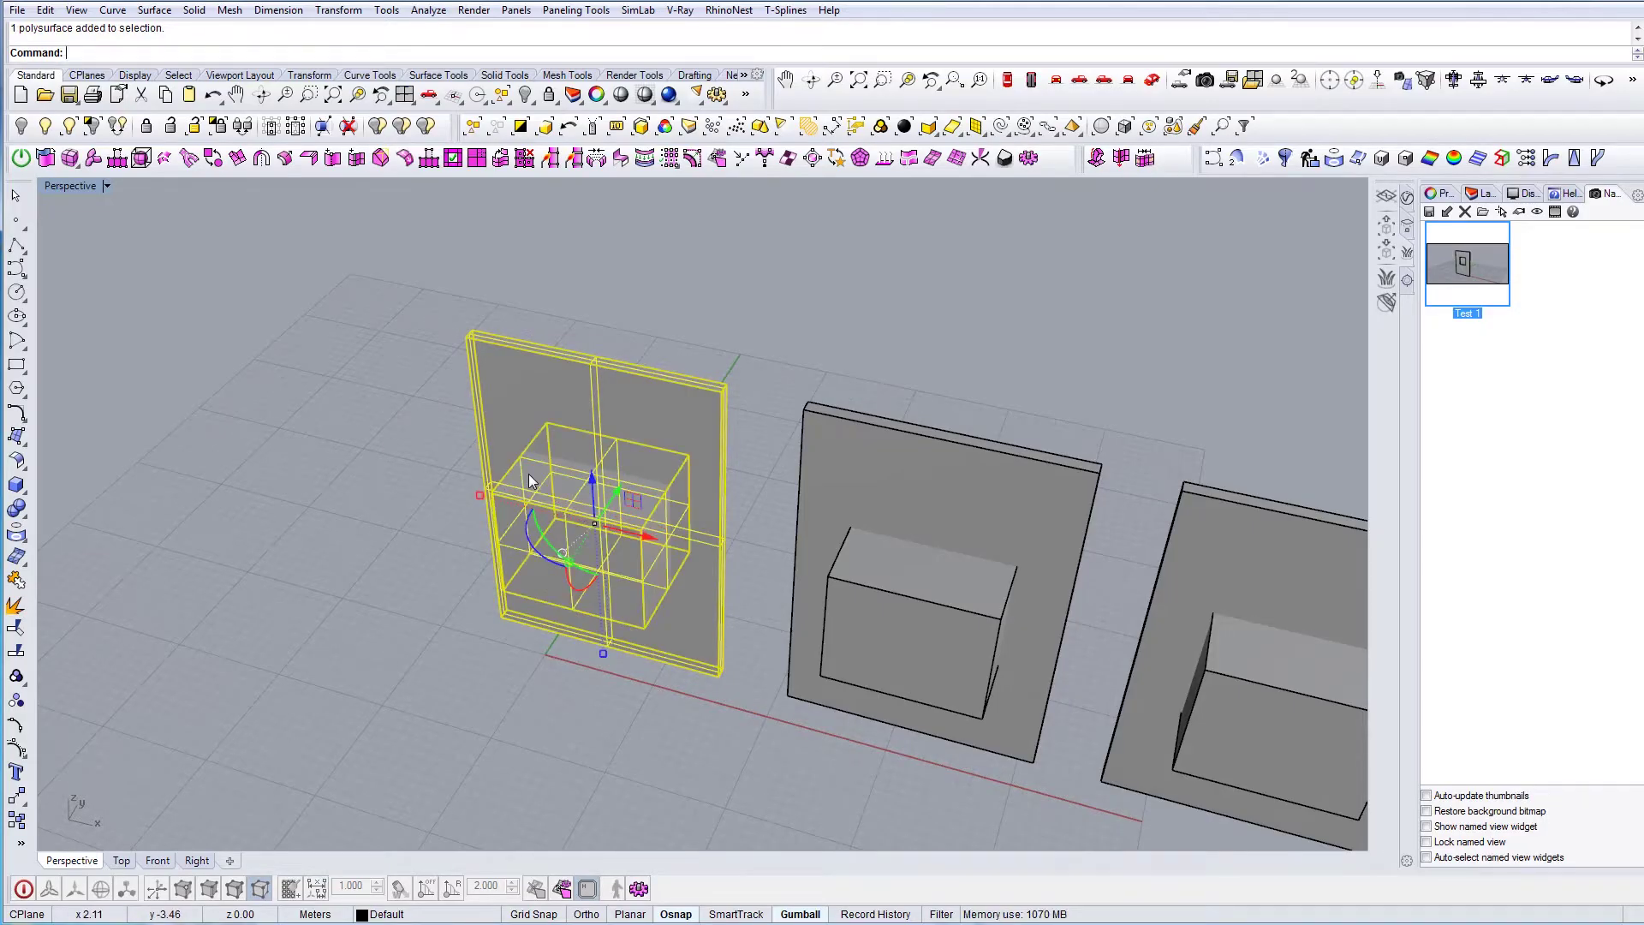
{"action": "type", "text": "Bool"}
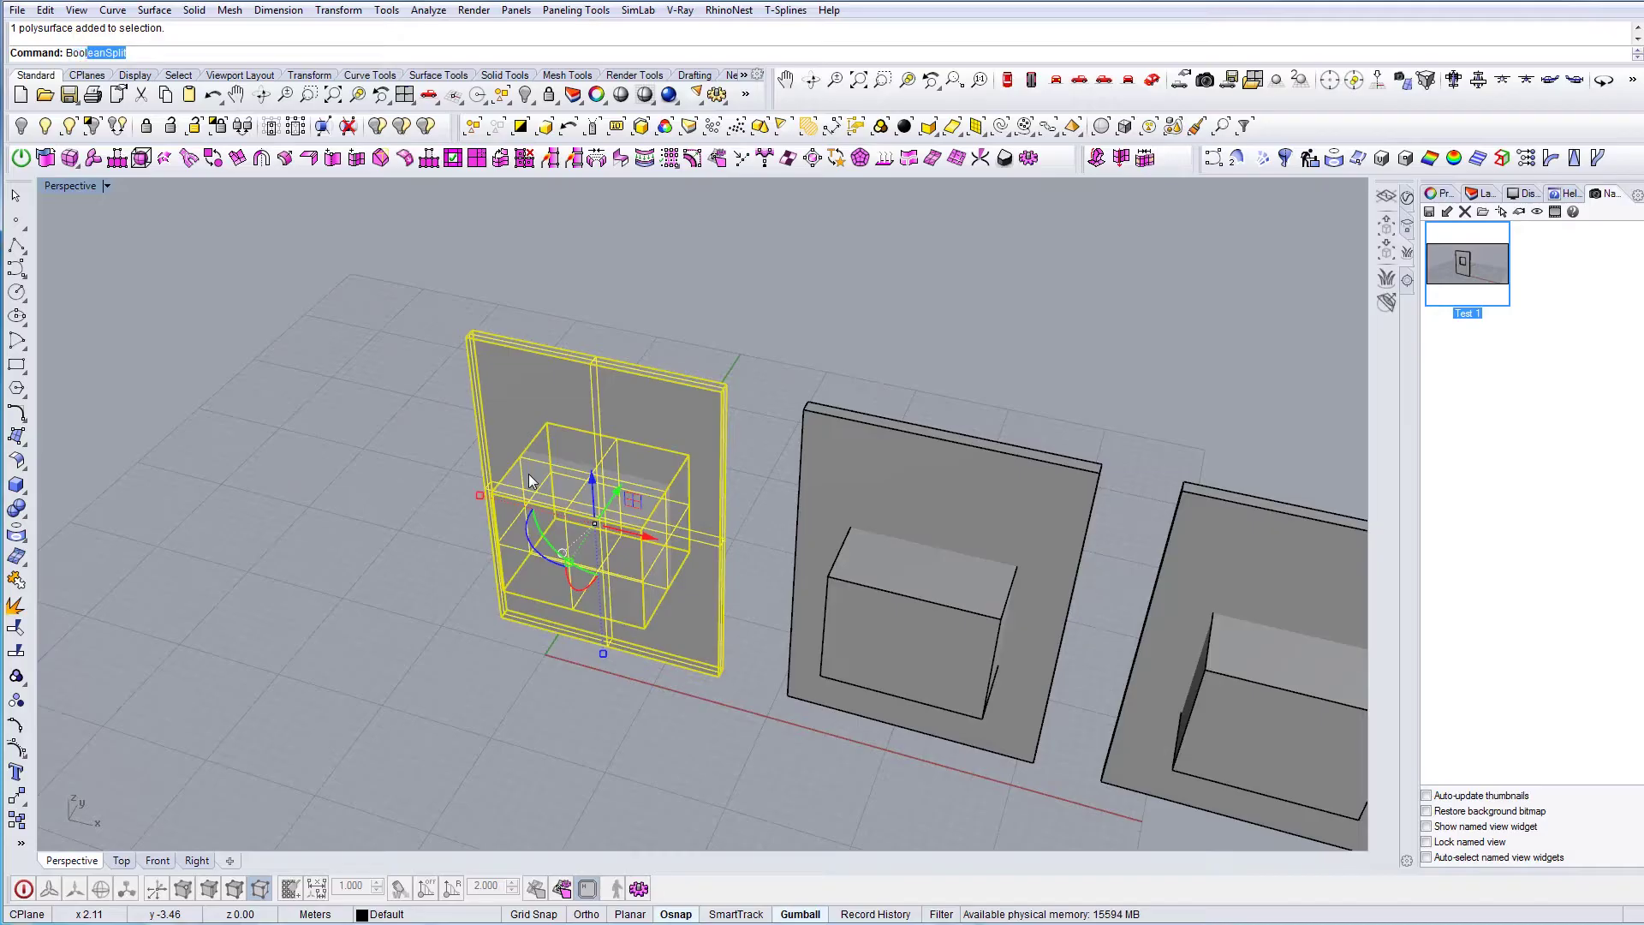
{"action": "type", "text": "eanUnion"}
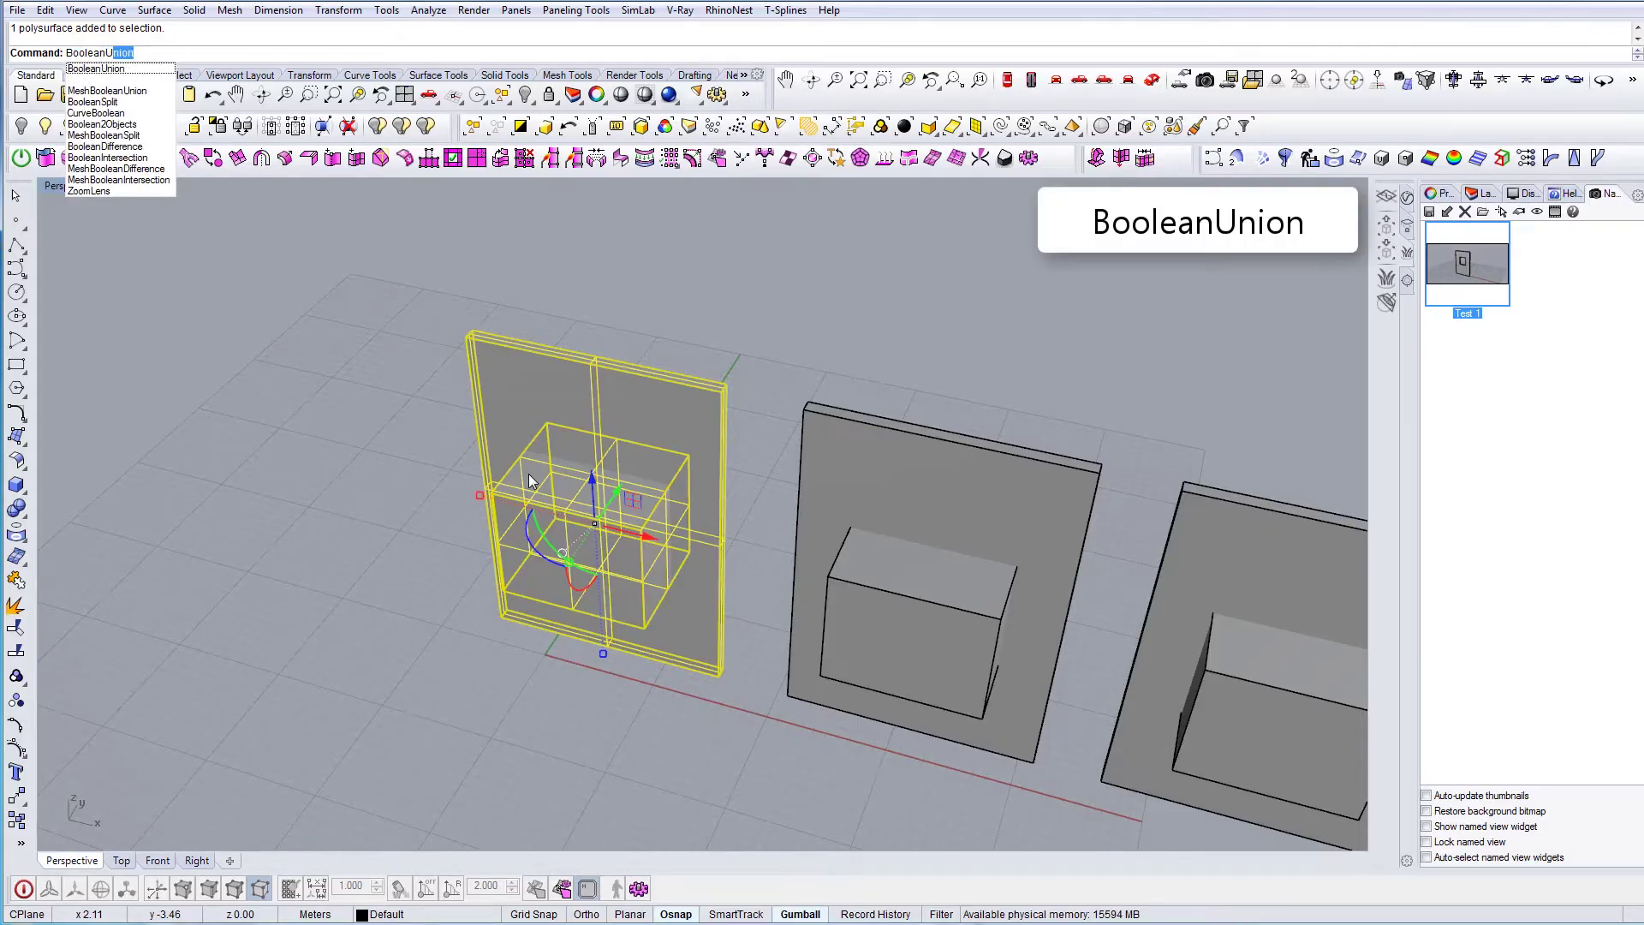
{"action": "key", "text": "Return"}
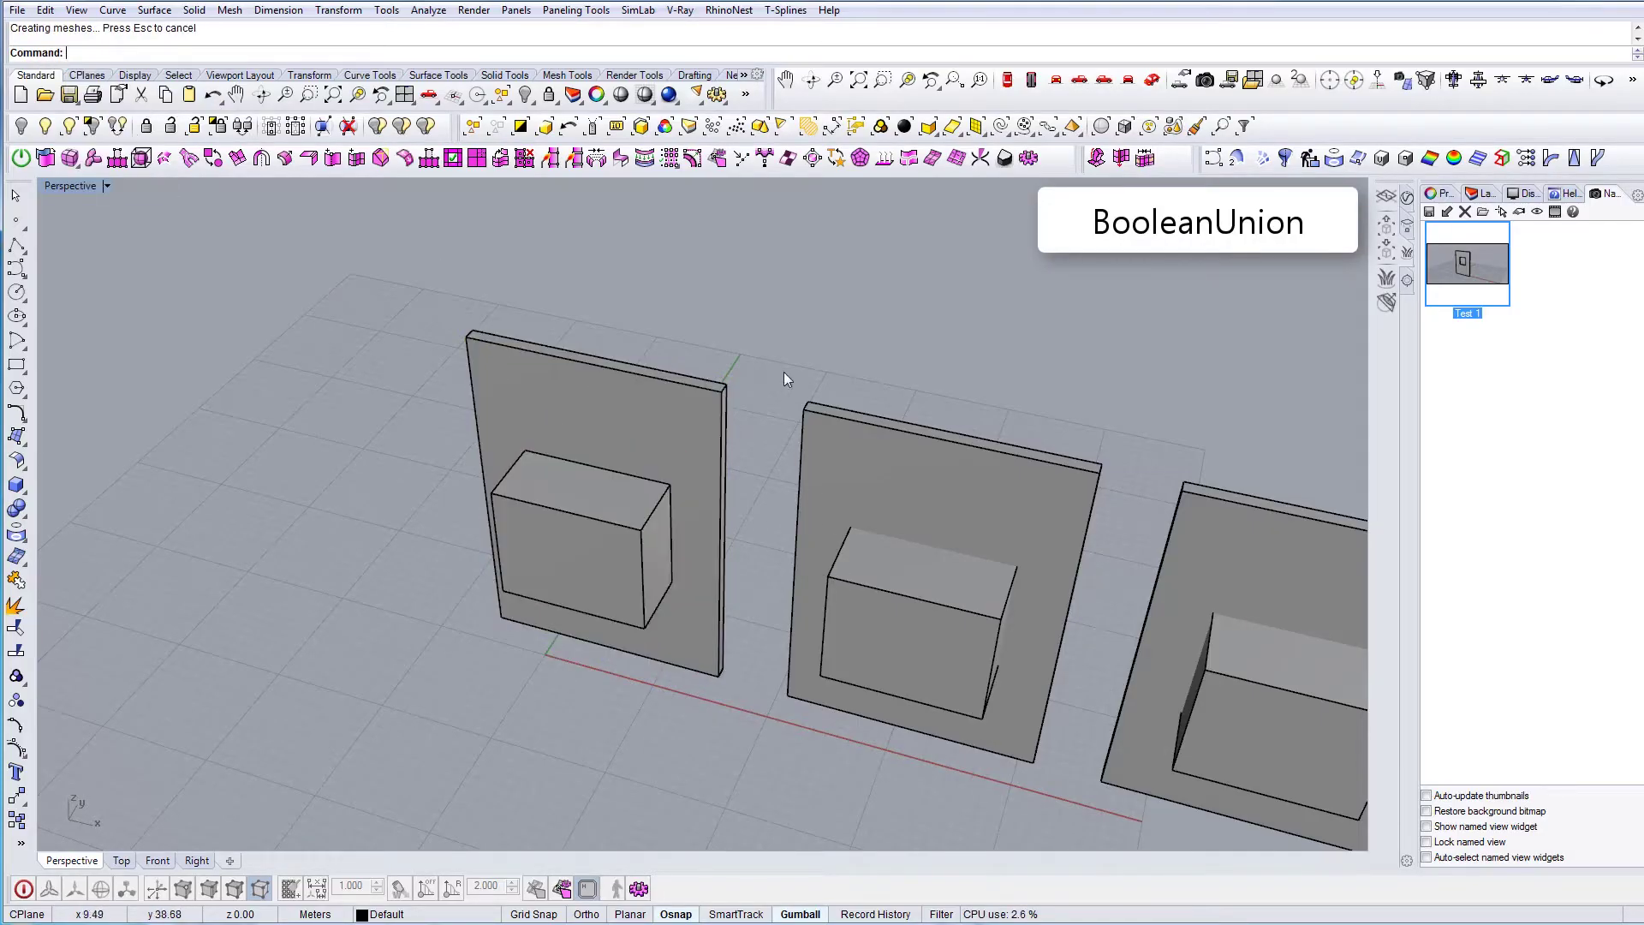
Step: Examine the united first solid from several sides and up close, checking where the box meets the panel
{"action": "left_click", "coordinate": [638, 440]}
{"action": "right_click_drag", "start_coordinate": [679, 544], "coordinate": [1028, 577]}
{"action": "left_click", "coordinate": [1030, 578]}
{"action": "right_click_drag", "start_coordinate": [861, 610], "coordinate": [1011, 556]}
{"action": "scroll", "coordinate": [862, 520], "scroll_direction": "up", "scroll_amount": 5}
{"action": "right_click_drag", "start_coordinate": [860, 523], "coordinate": [1044, 564]}
{"action": "left_click", "coordinate": [776, 498]}
{"action": "left_click", "coordinate": [986, 549]}
{"action": "right_click_drag", "start_coordinate": [576, 557], "coordinate": [730, 551]}
{"action": "left_click", "coordinate": [623, 574]}
{"action": "right_click_drag", "start_coordinate": [623, 573], "coordinate": [456, 515]}
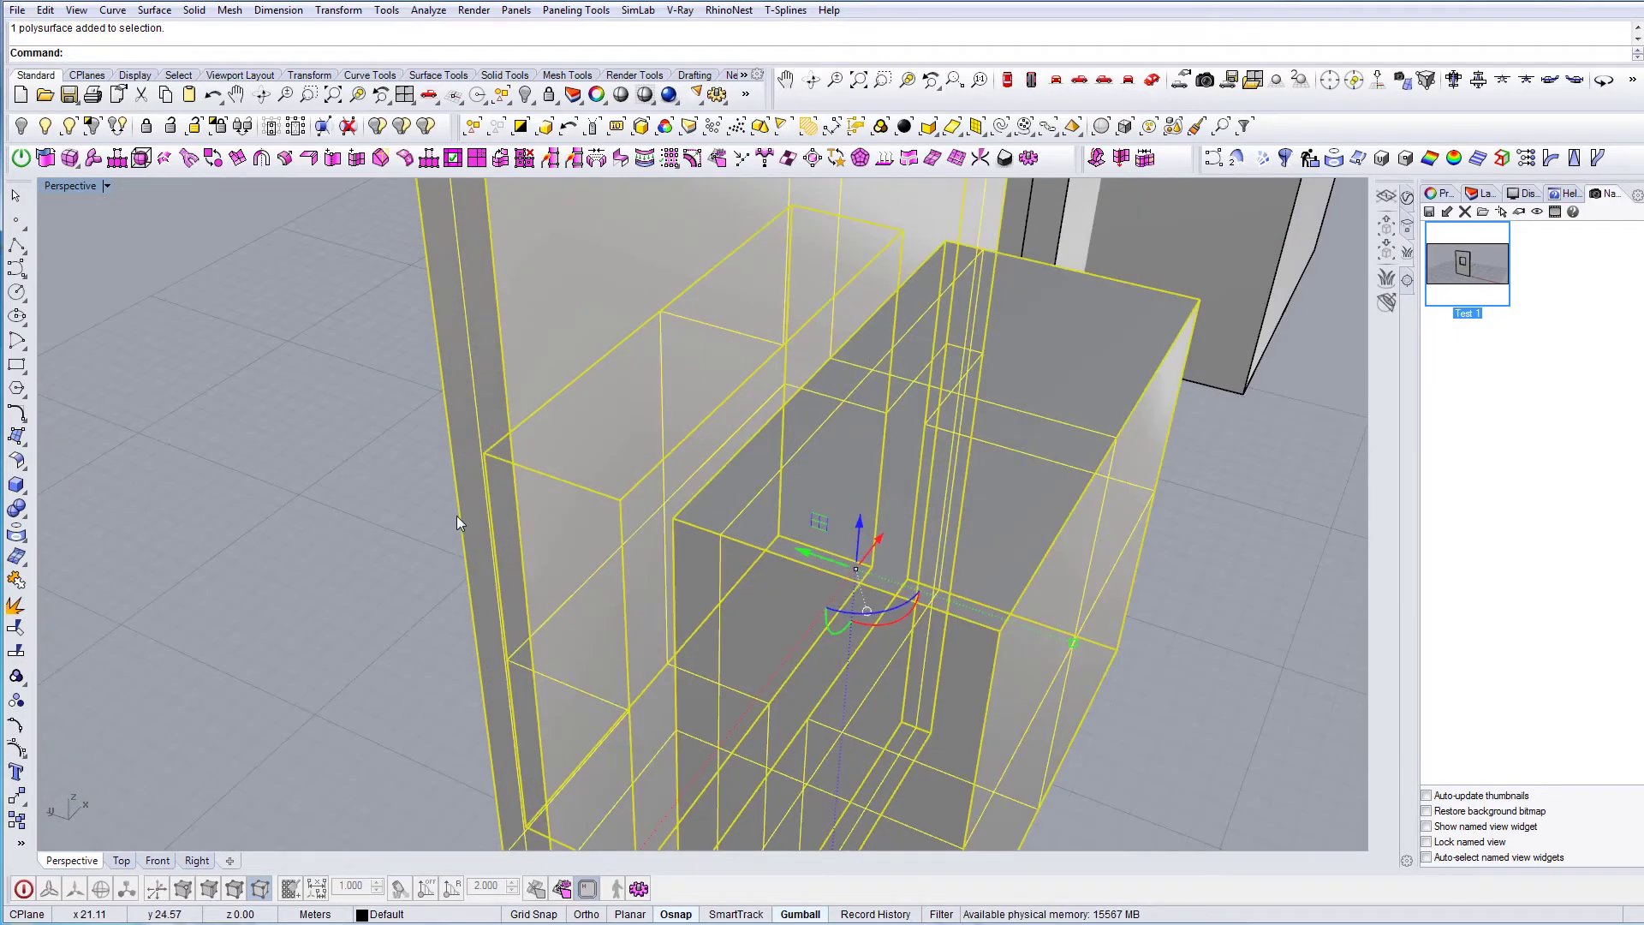
{"action": "scroll", "coordinate": [456, 515], "scroll_direction": "up", "scroll_amount": 3}
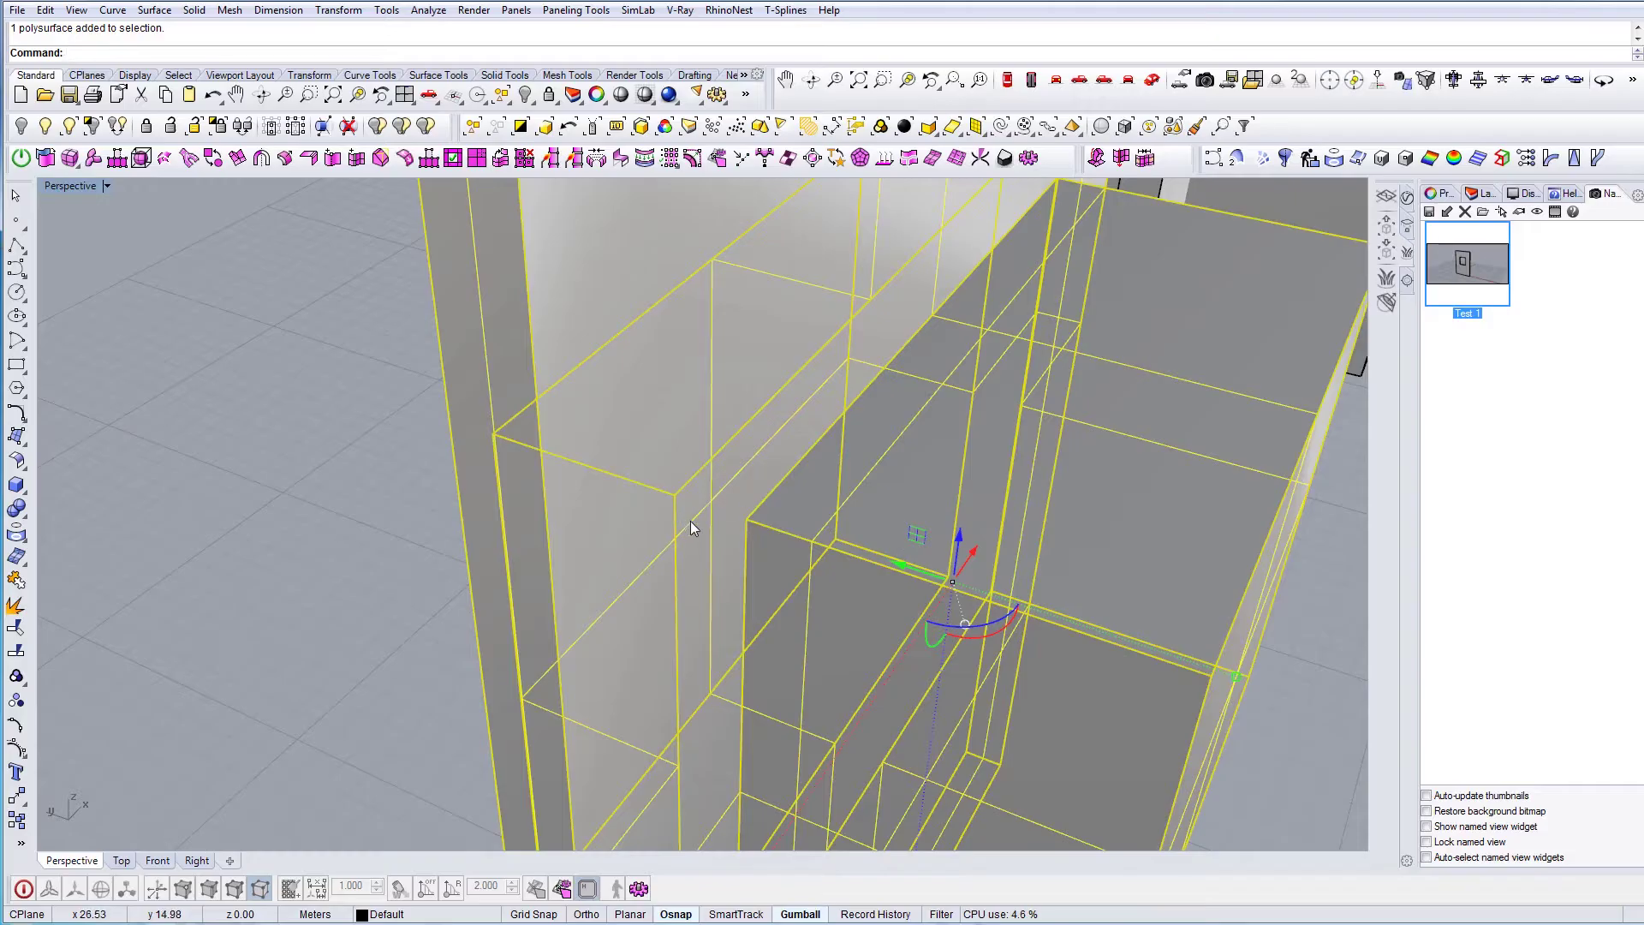
{"action": "scroll", "coordinate": [690, 520], "scroll_direction": "down", "scroll_amount": 7}
{"action": "right_click_drag", "start_coordinate": [732, 688], "coordinate": [617, 555]}
{"action": "scroll", "coordinate": [797, 517], "scroll_direction": "down", "scroll_amount": 4}
{"action": "left_click", "coordinate": [861, 370]}
Step: Run BooleanSplit on the middle panel using its box as the cutting object, with DeleteInput set to Yes
{"action": "right_click_drag", "start_coordinate": [870, 616], "coordinate": [639, 549], "text": "shift"}
{"action": "scroll", "coordinate": [796, 521], "scroll_direction": "down", "scroll_amount": 2}
{"action": "right_click_drag", "start_coordinate": [797, 520], "coordinate": [789, 518]}
{"action": "left_click", "coordinate": [752, 570]}
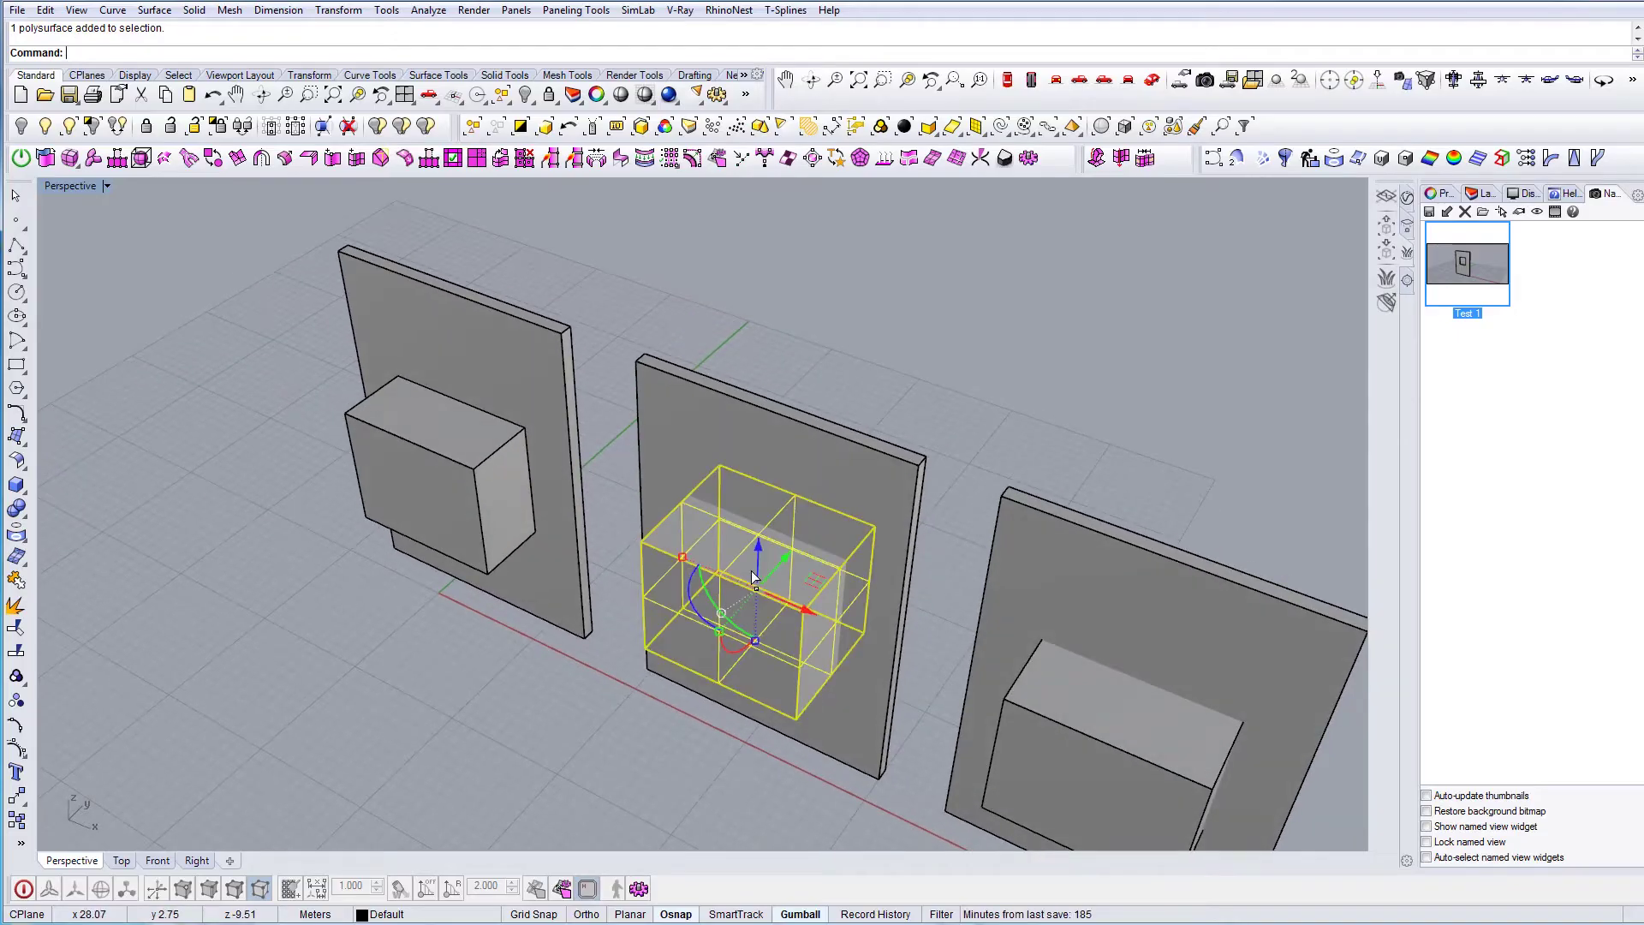
{"action": "left_click", "coordinate": [762, 485]}
{"action": "key", "text": "Escape"}
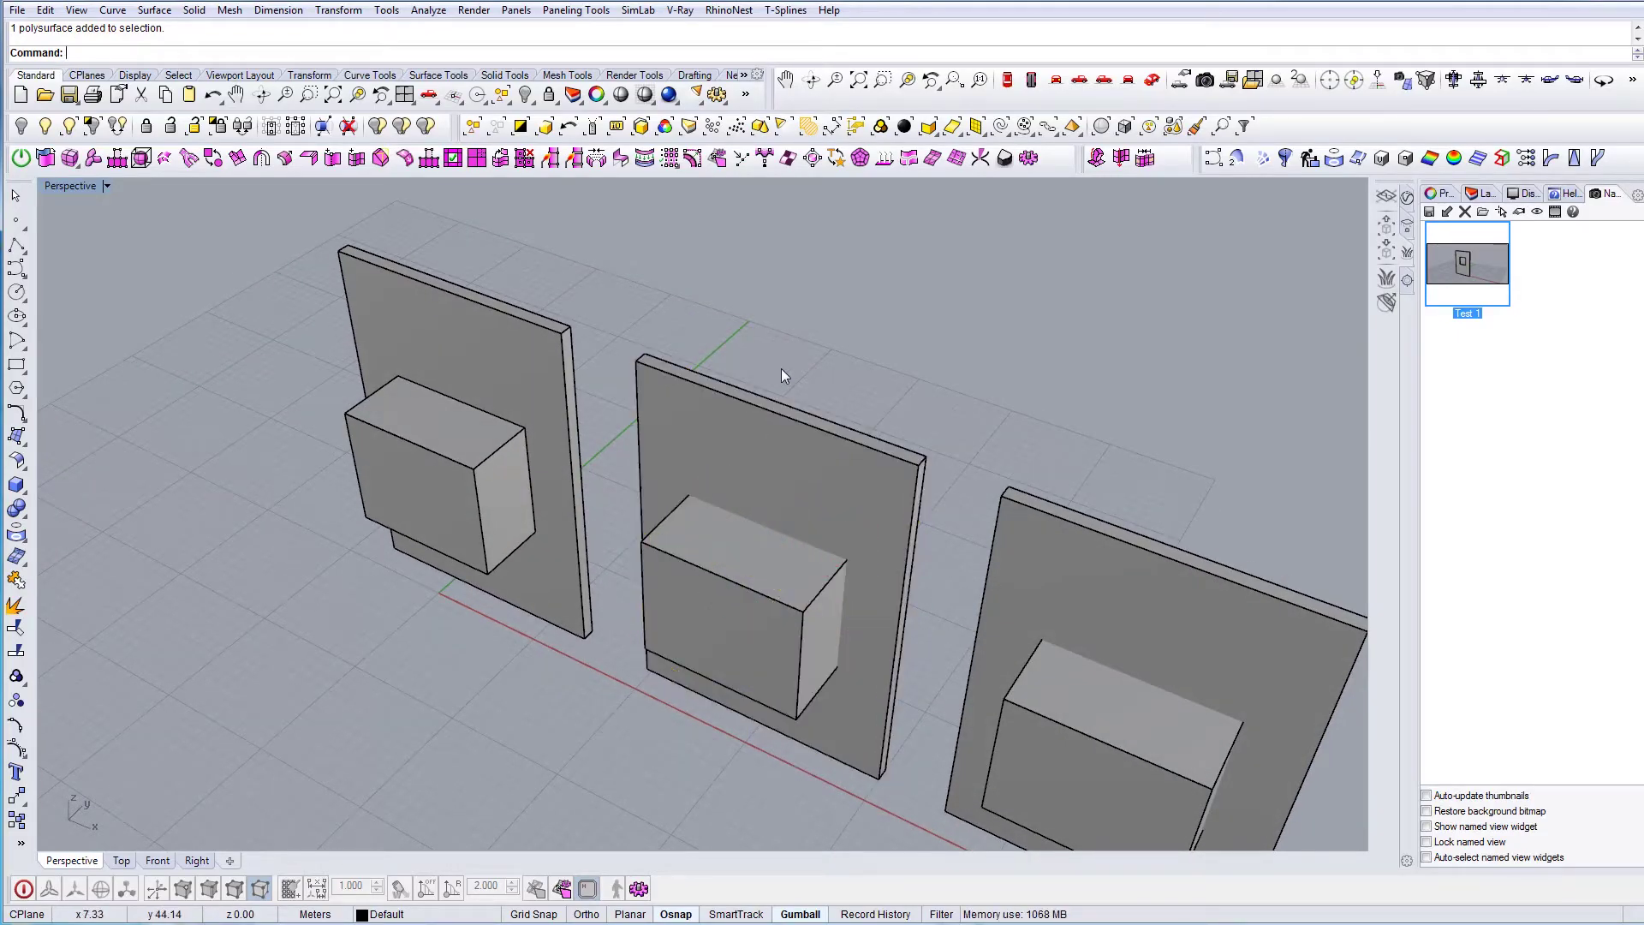
{"action": "type", "text": "Boo"}
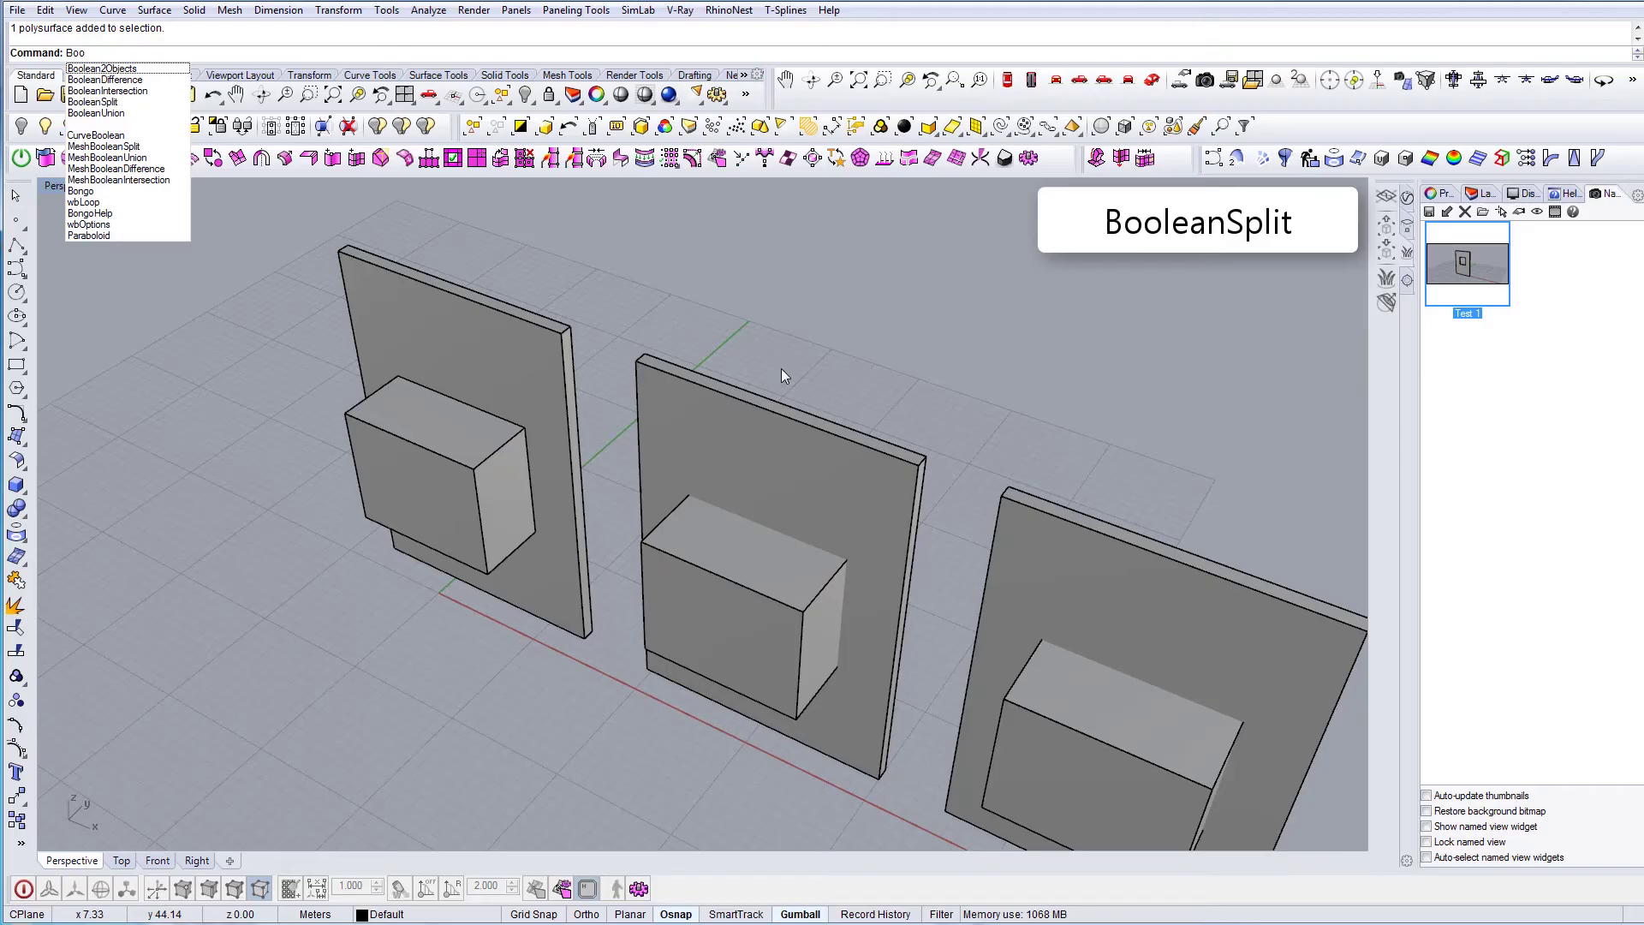
{"action": "type", "text": "leanSplit"}
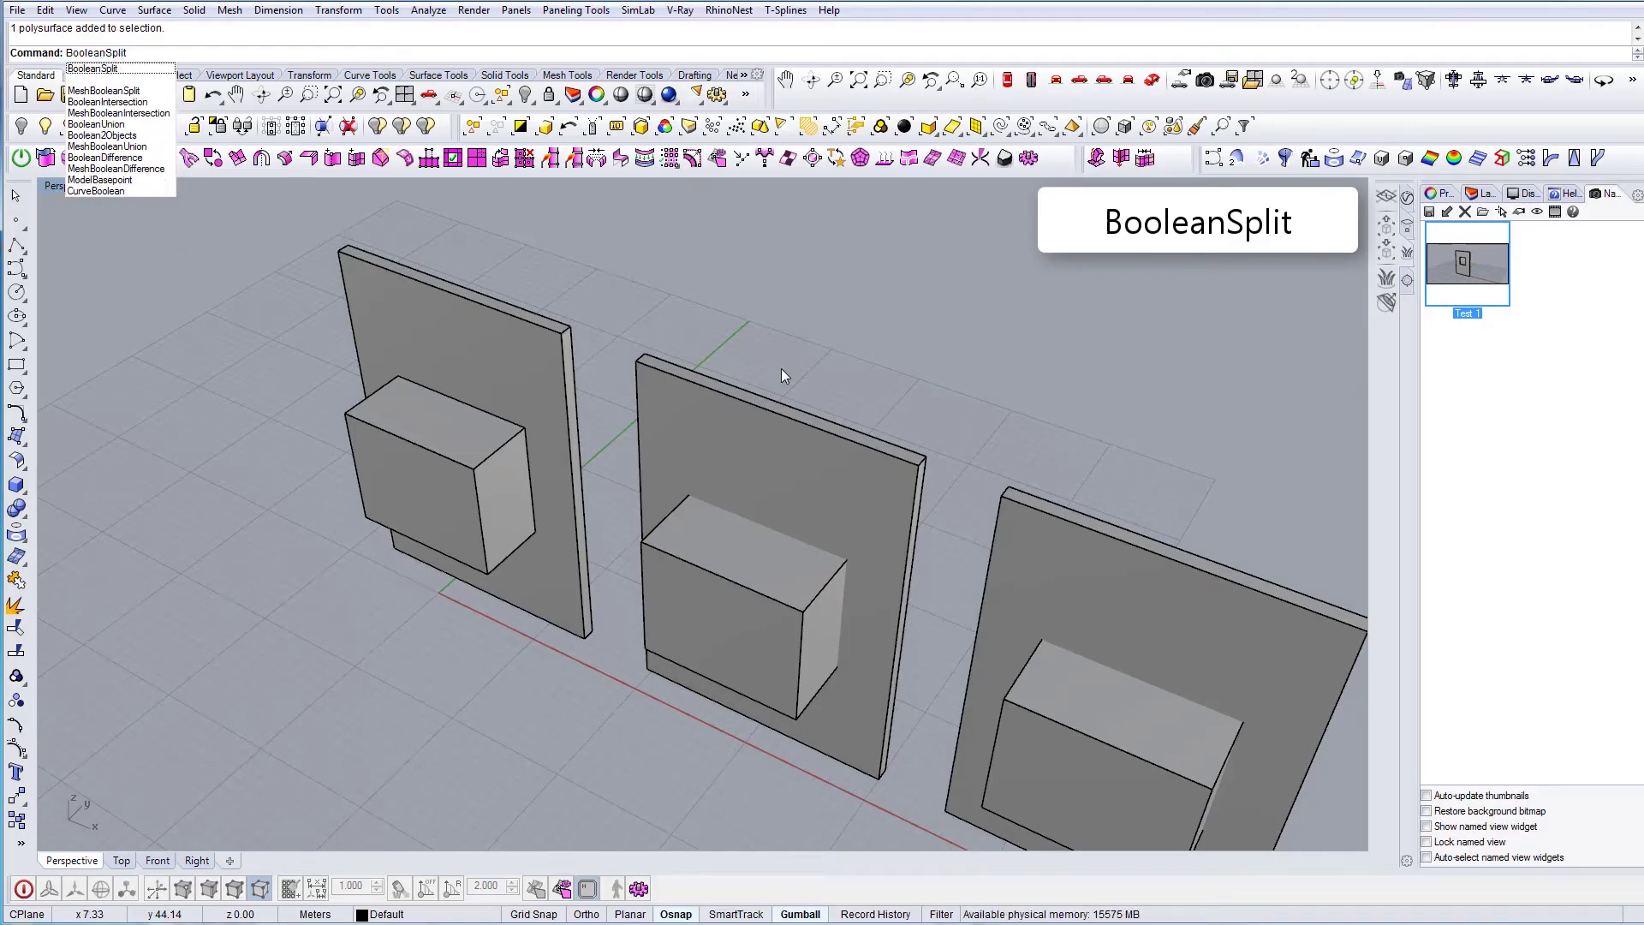
{"action": "key", "text": "Return"}
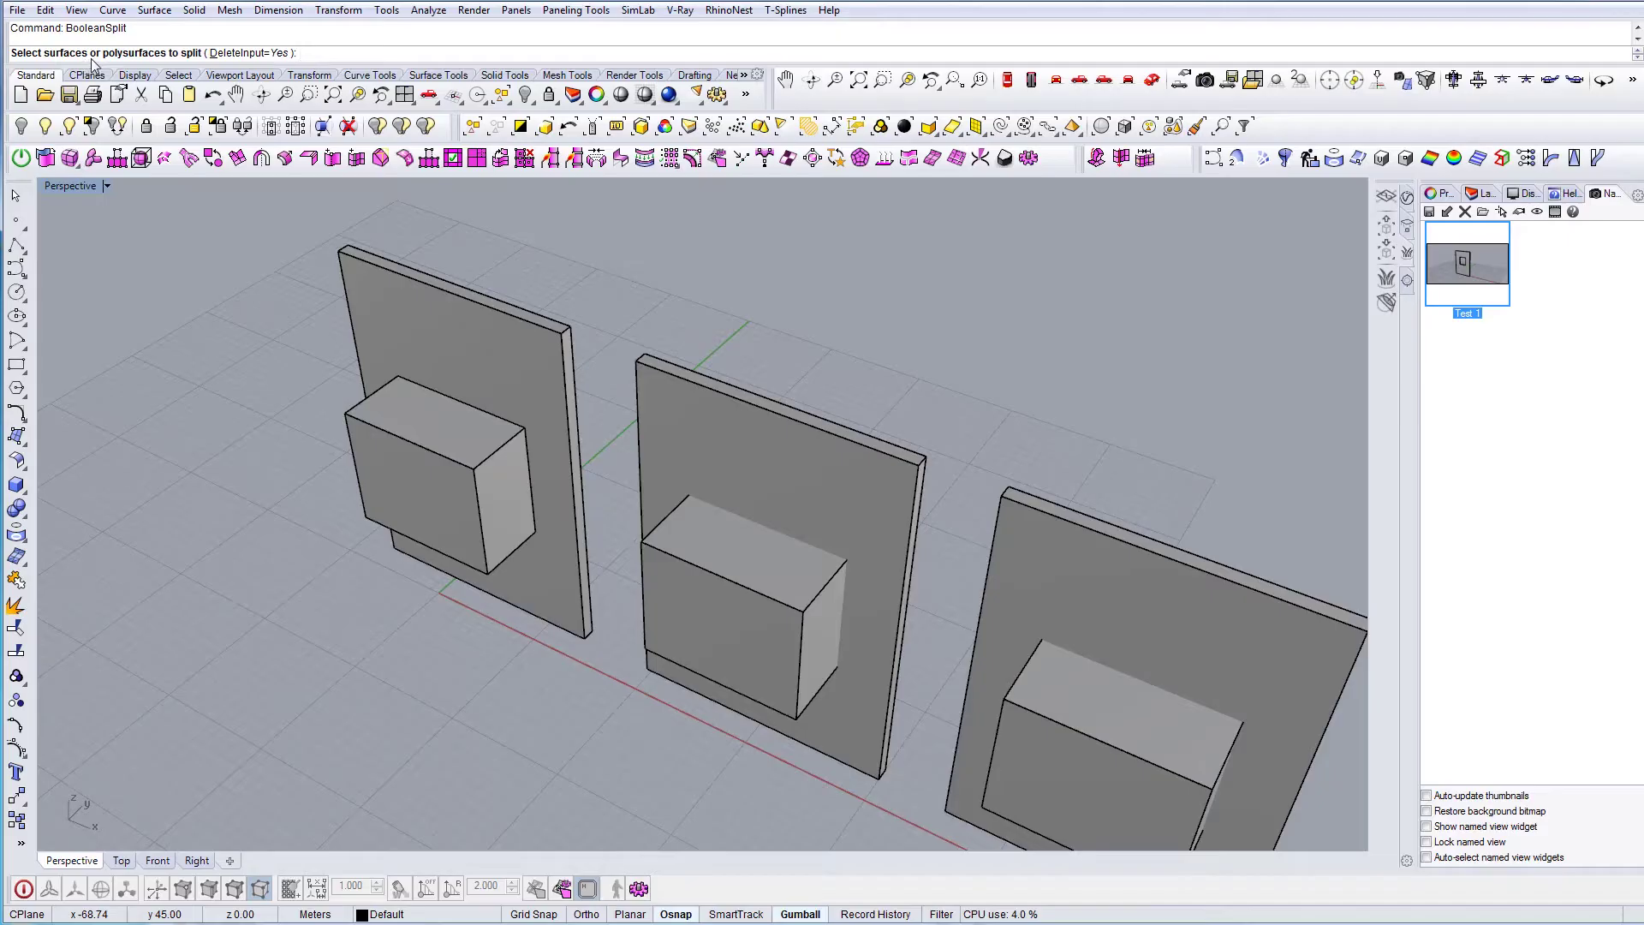
{"action": "left_click", "coordinate": [888, 472]}
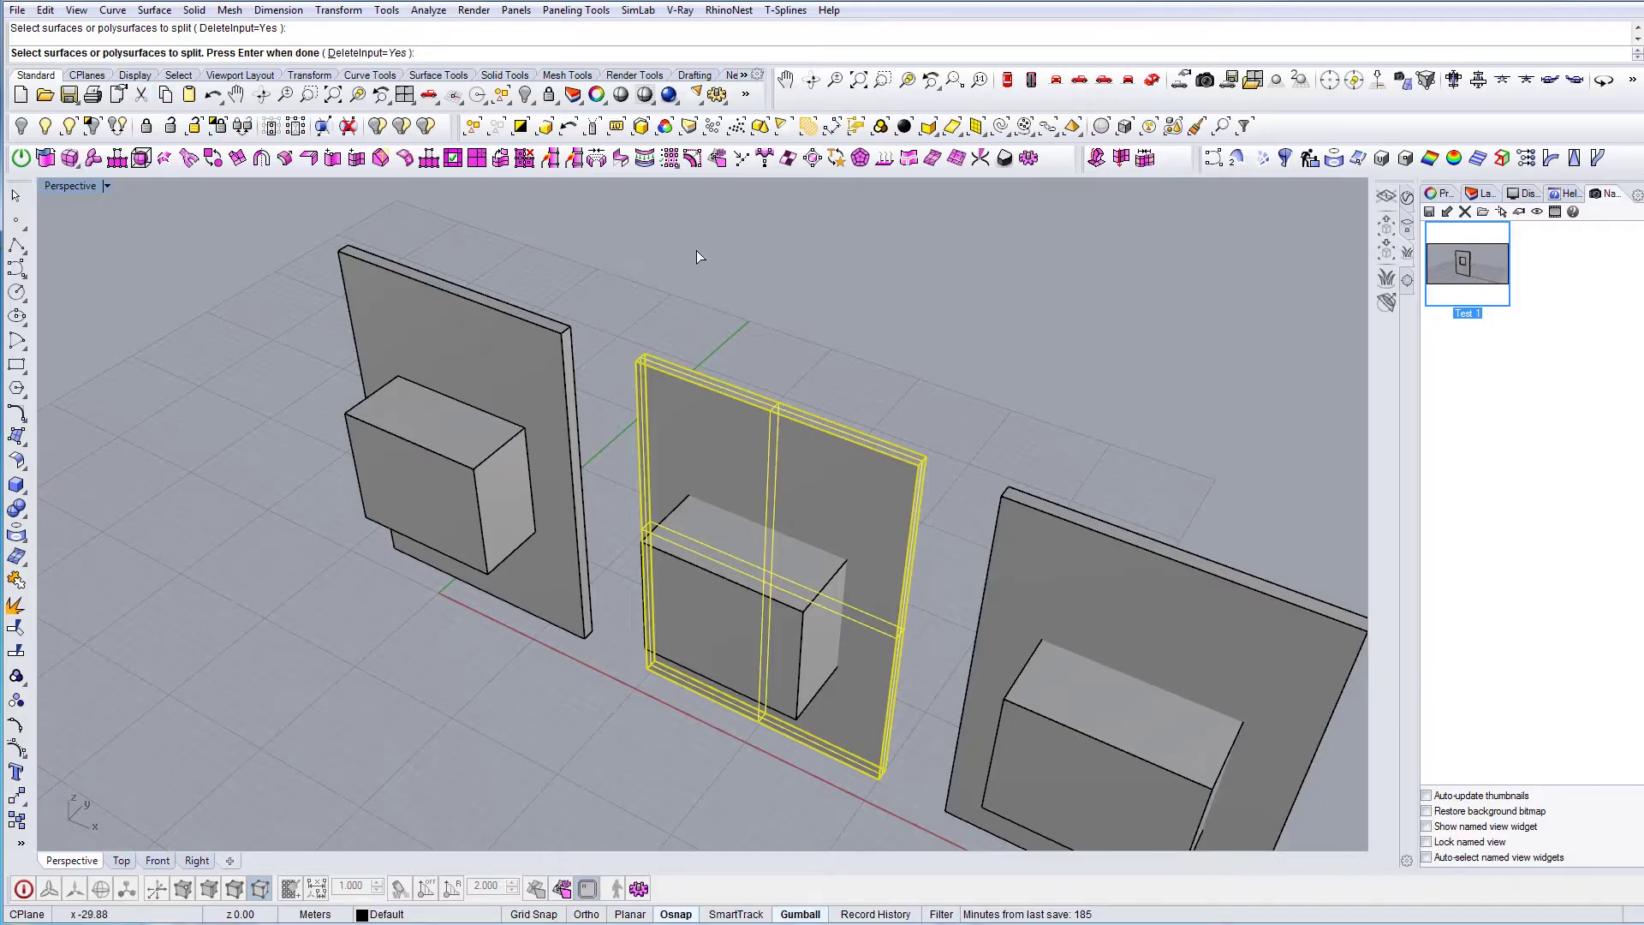
{"action": "key", "text": "Return"}
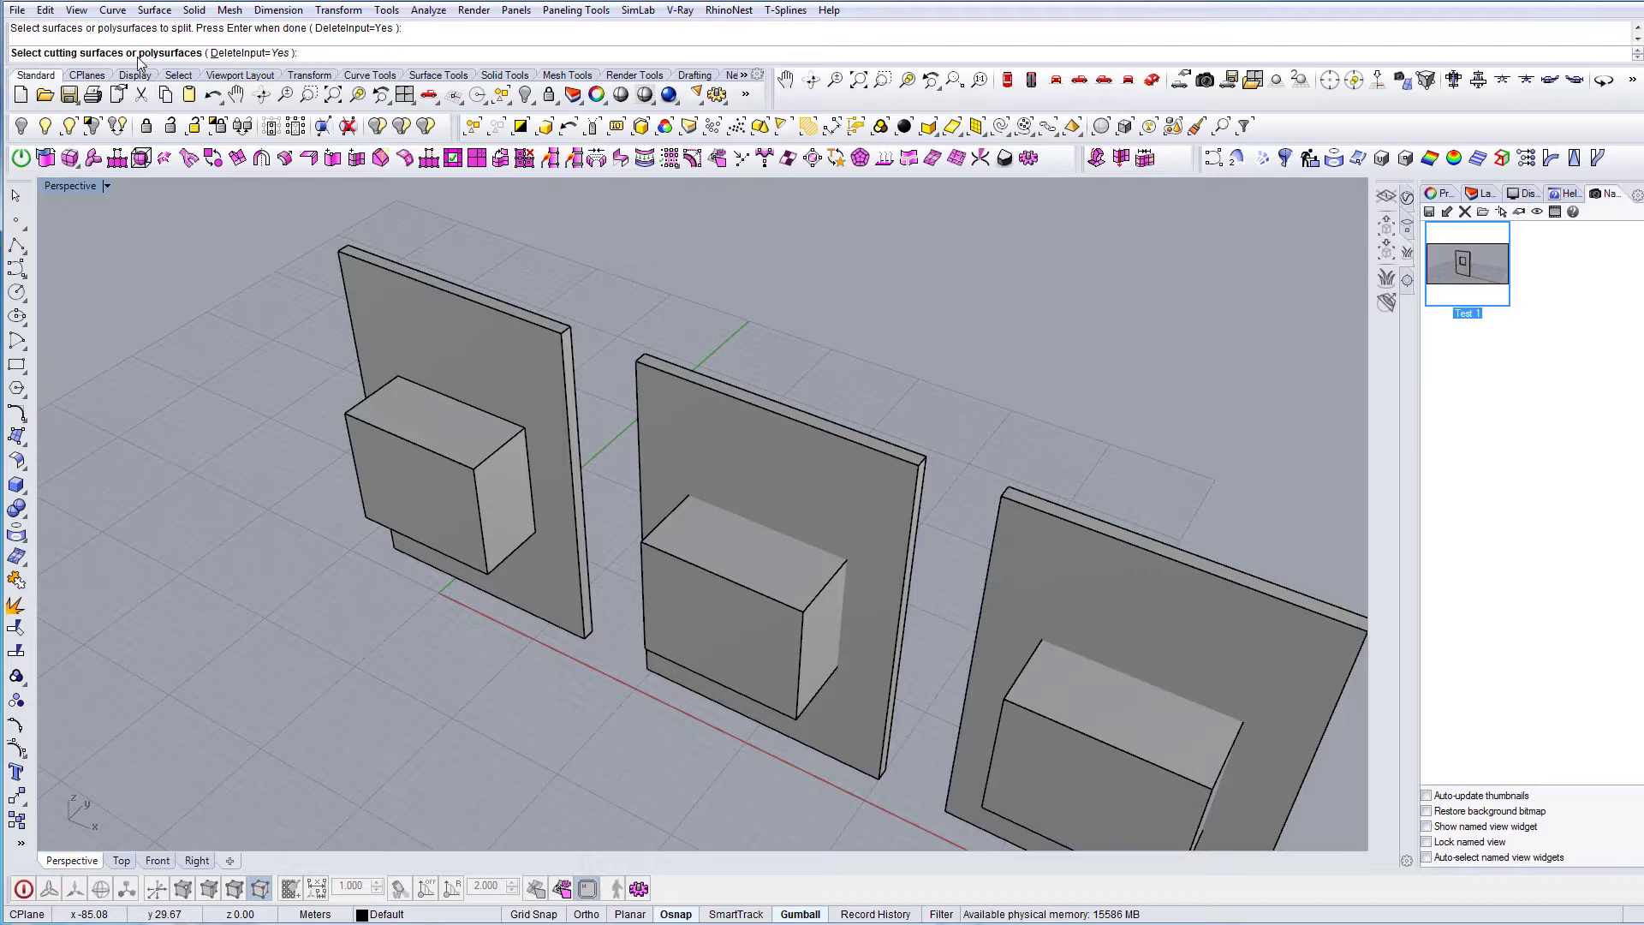
{"action": "left_click", "coordinate": [752, 574]}
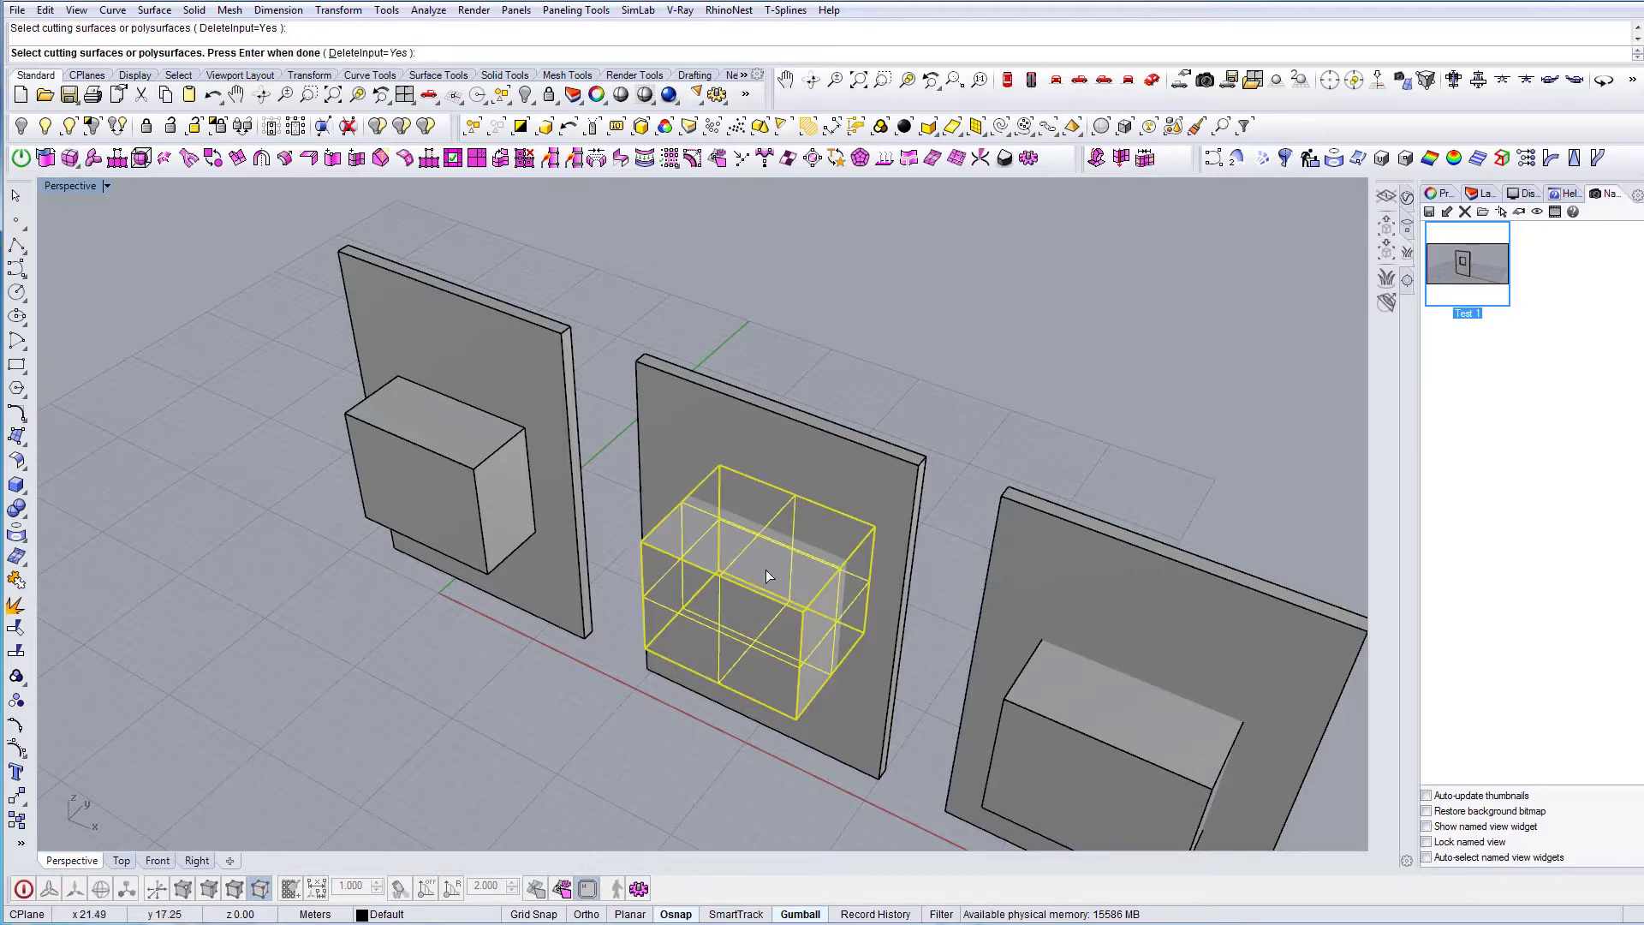
{"action": "key", "text": "Return"}
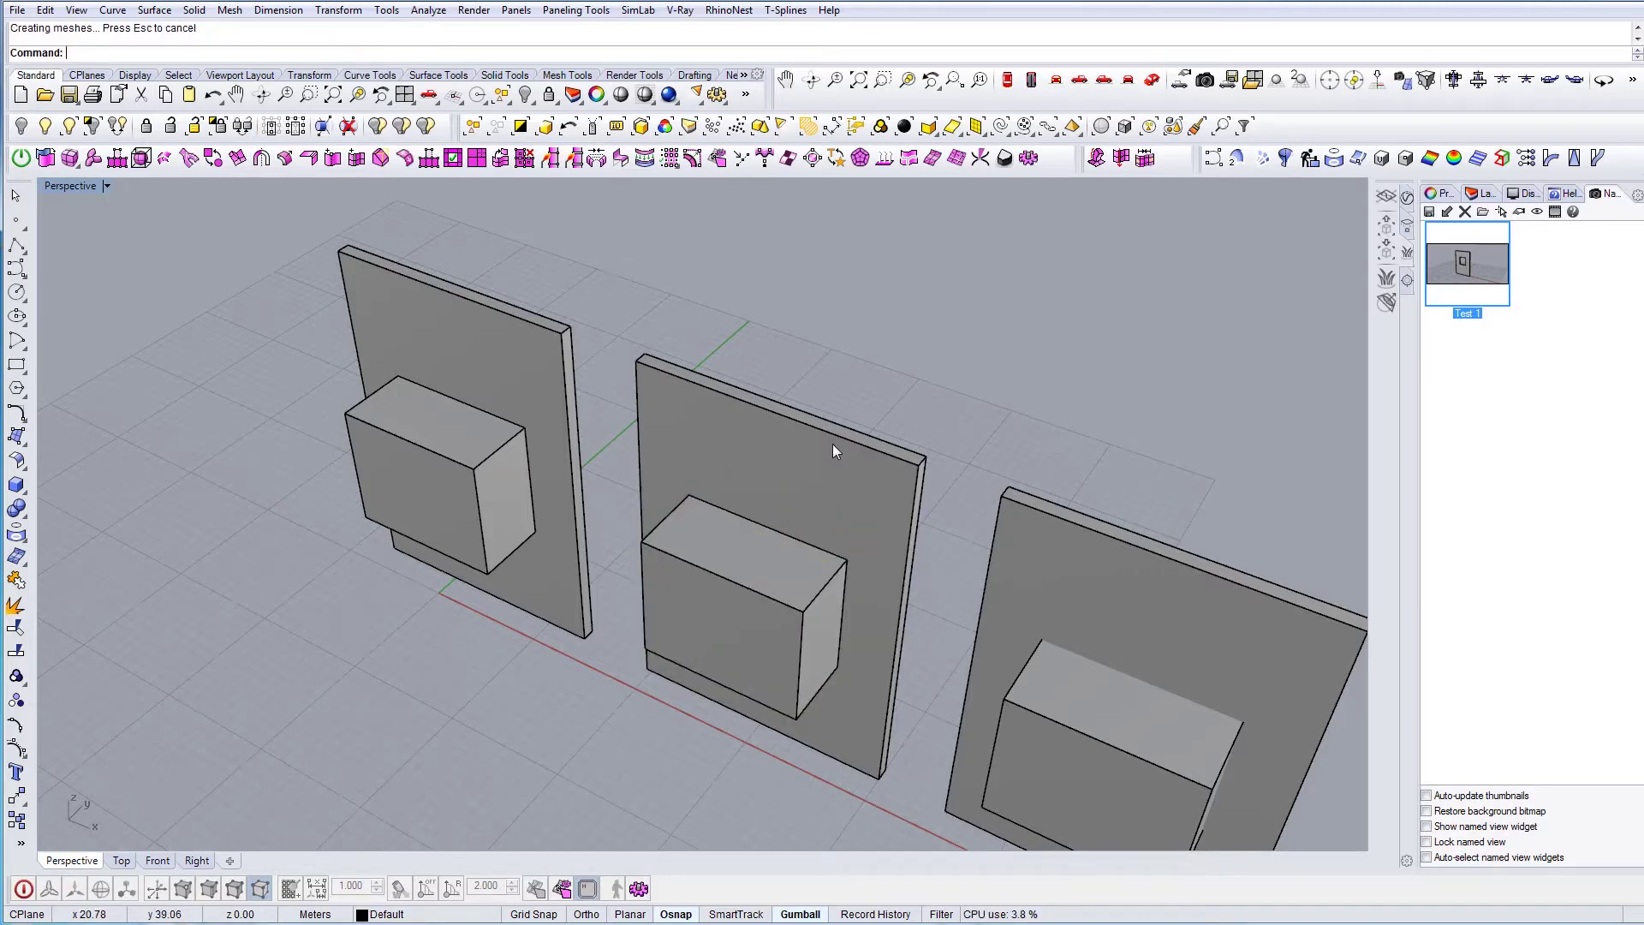
Step: Move the cutting box out of the middle panel to a spot behind it
{"action": "left_click", "coordinate": [798, 569]}
{"action": "left_click", "coordinate": [910, 396]}
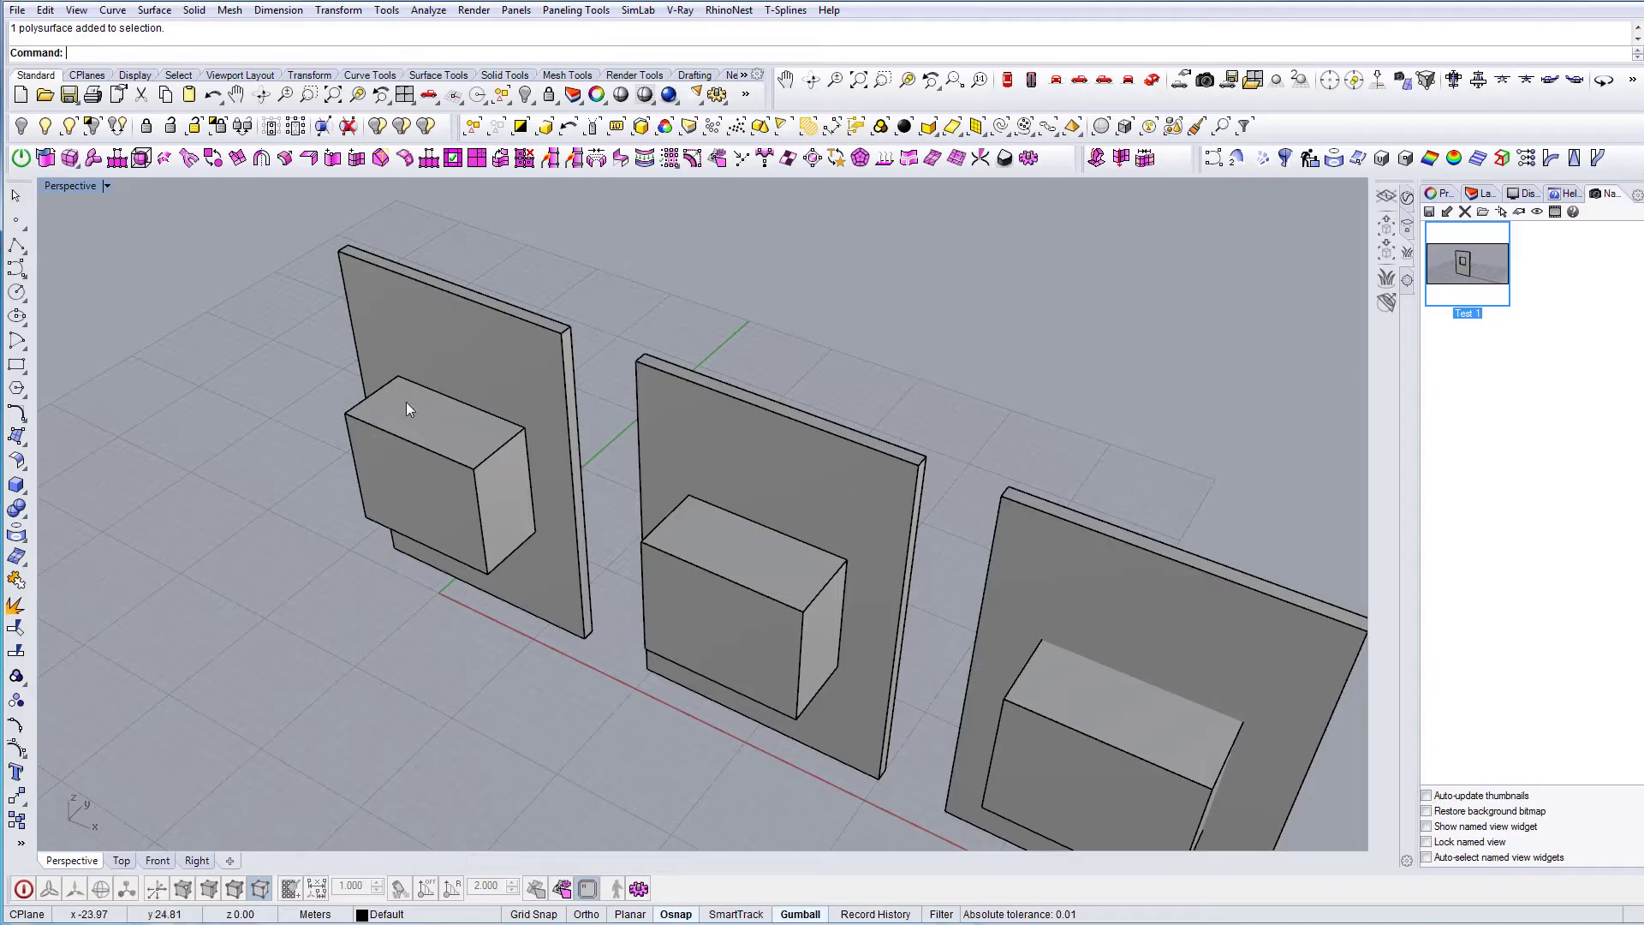
{"action": "right_click_drag", "start_coordinate": [791, 556], "coordinate": [767, 605]}
{"action": "left_click", "coordinate": [772, 589]}
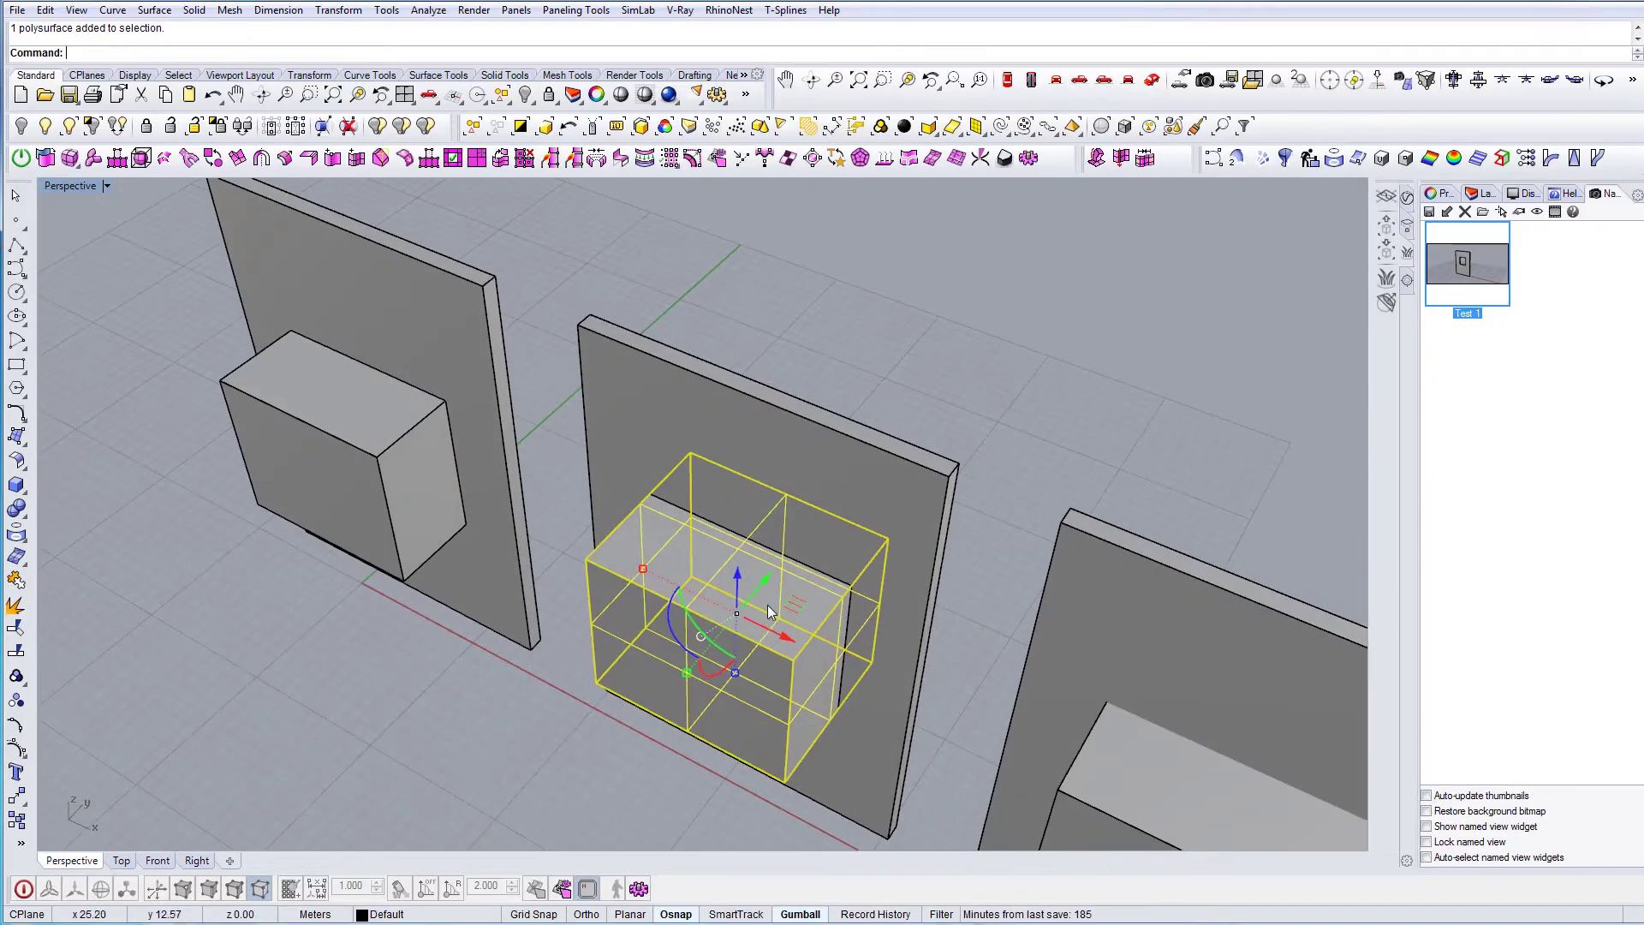
{"action": "left_click_drag", "start_coordinate": [764, 577], "coordinate": [1011, 317]}
{"action": "left_click", "coordinate": [1158, 501]}
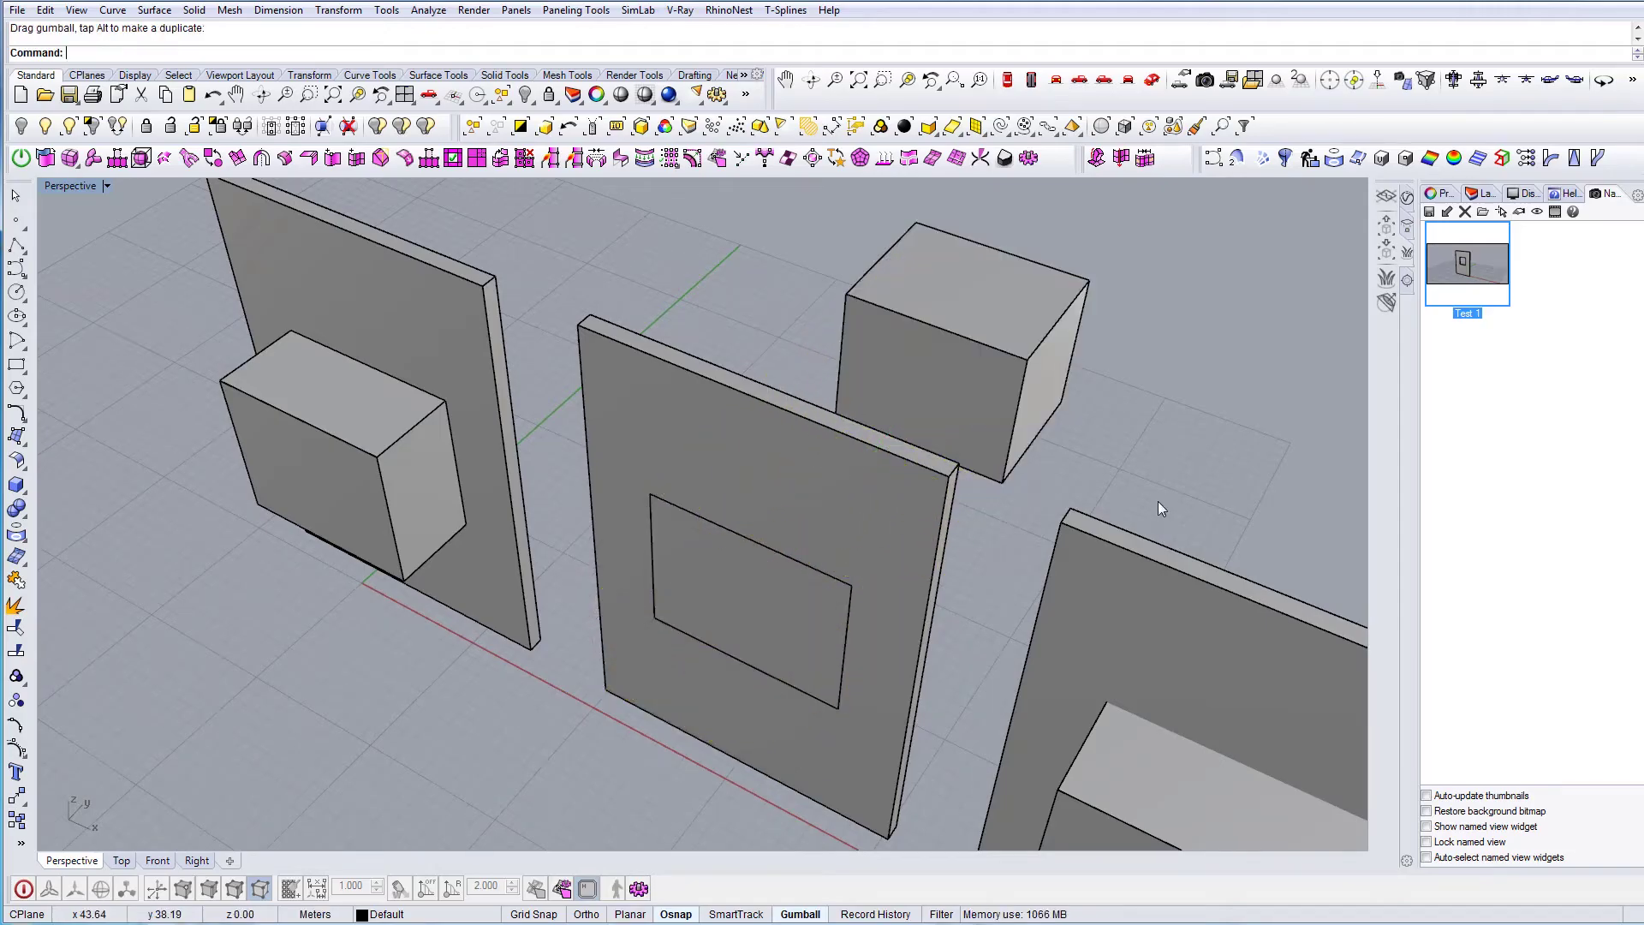
Step: Examine the split results by selecting the middle panel's frame, its inner piece and the cutting box
{"action": "left_click", "coordinate": [791, 626]}
{"action": "left_click", "coordinate": [825, 472], "text": "shift"}
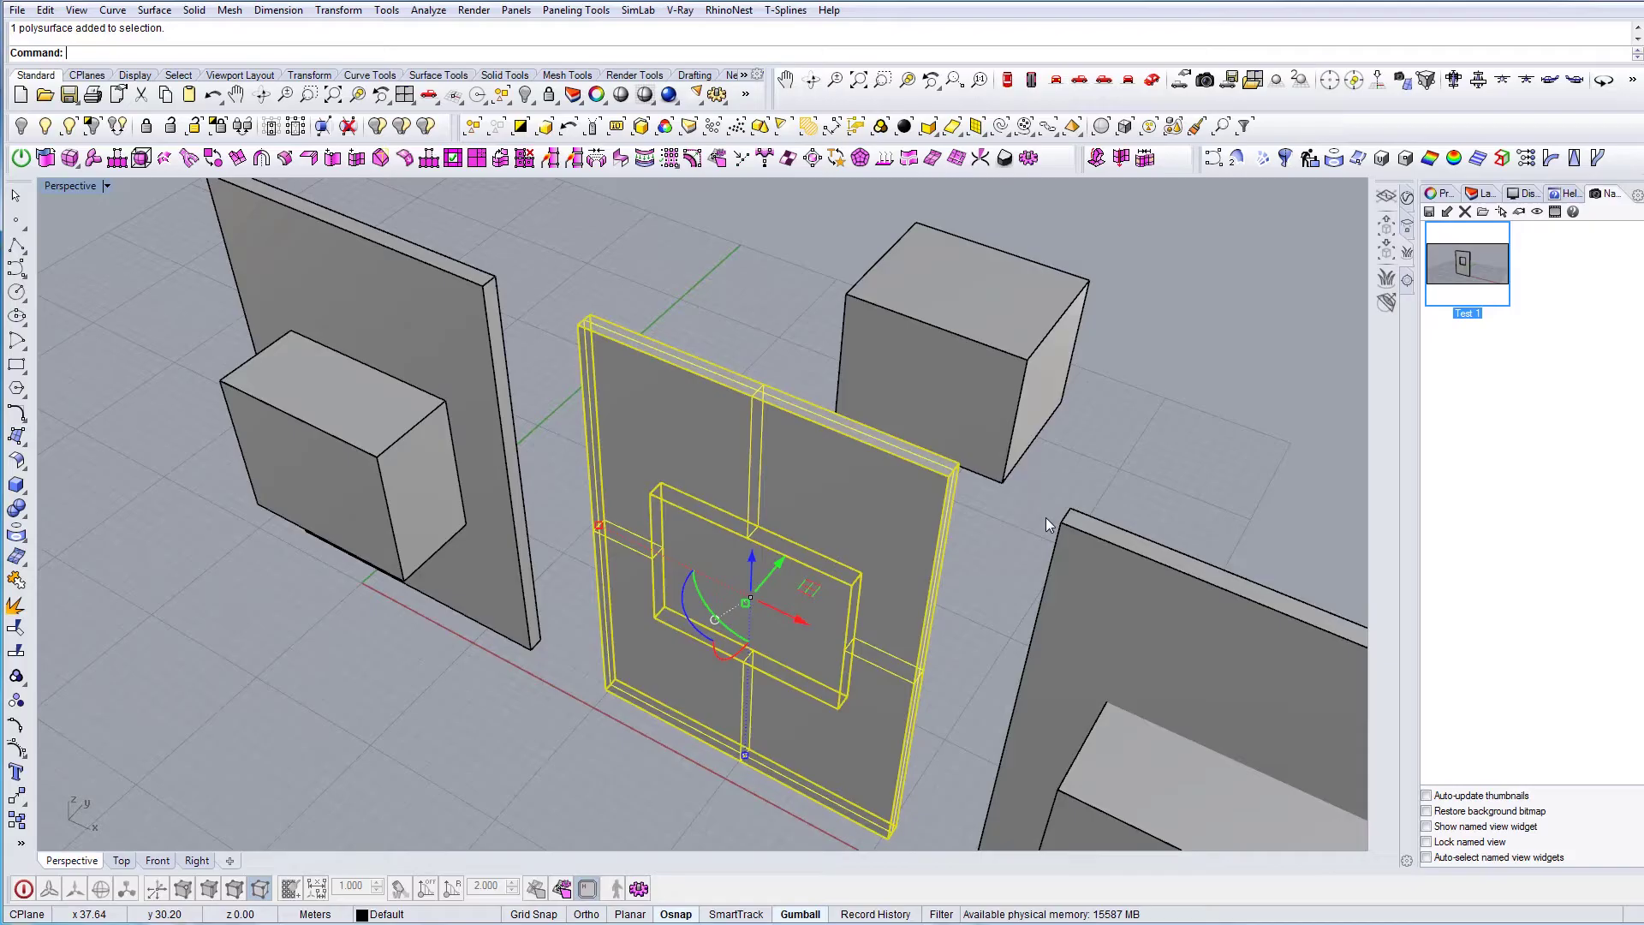
{"action": "left_click", "coordinate": [787, 618]}
{"action": "right_click_drag", "start_coordinate": [798, 687], "coordinate": [1001, 279]}
{"action": "left_click", "coordinate": [961, 307]}
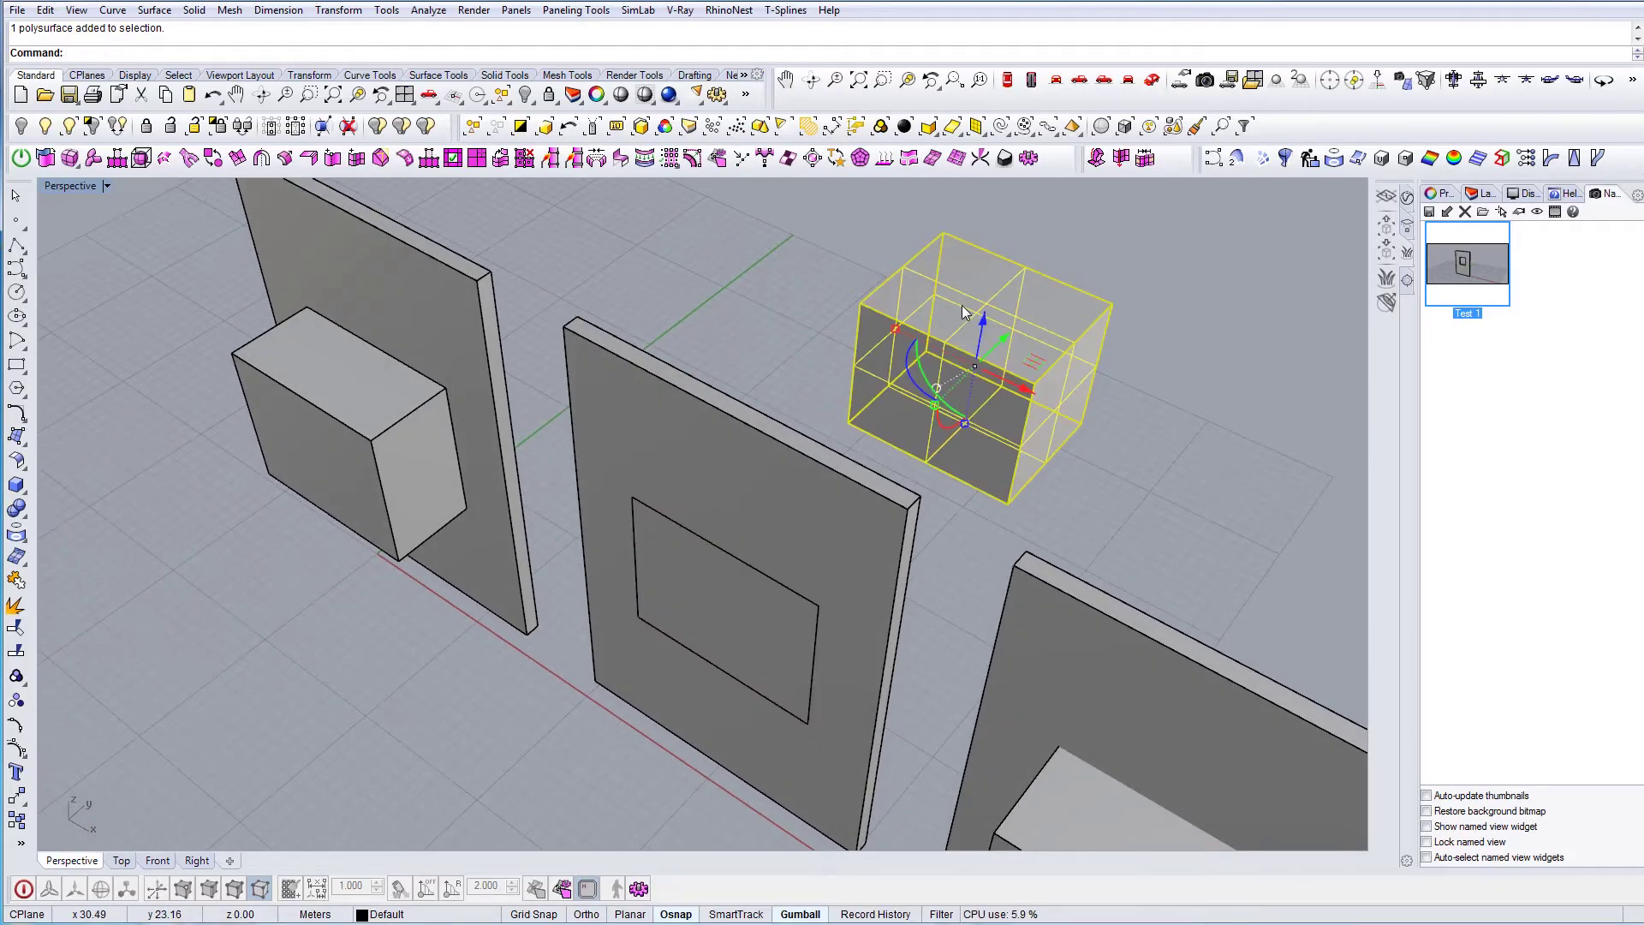
{"action": "left_click", "coordinate": [747, 605]}
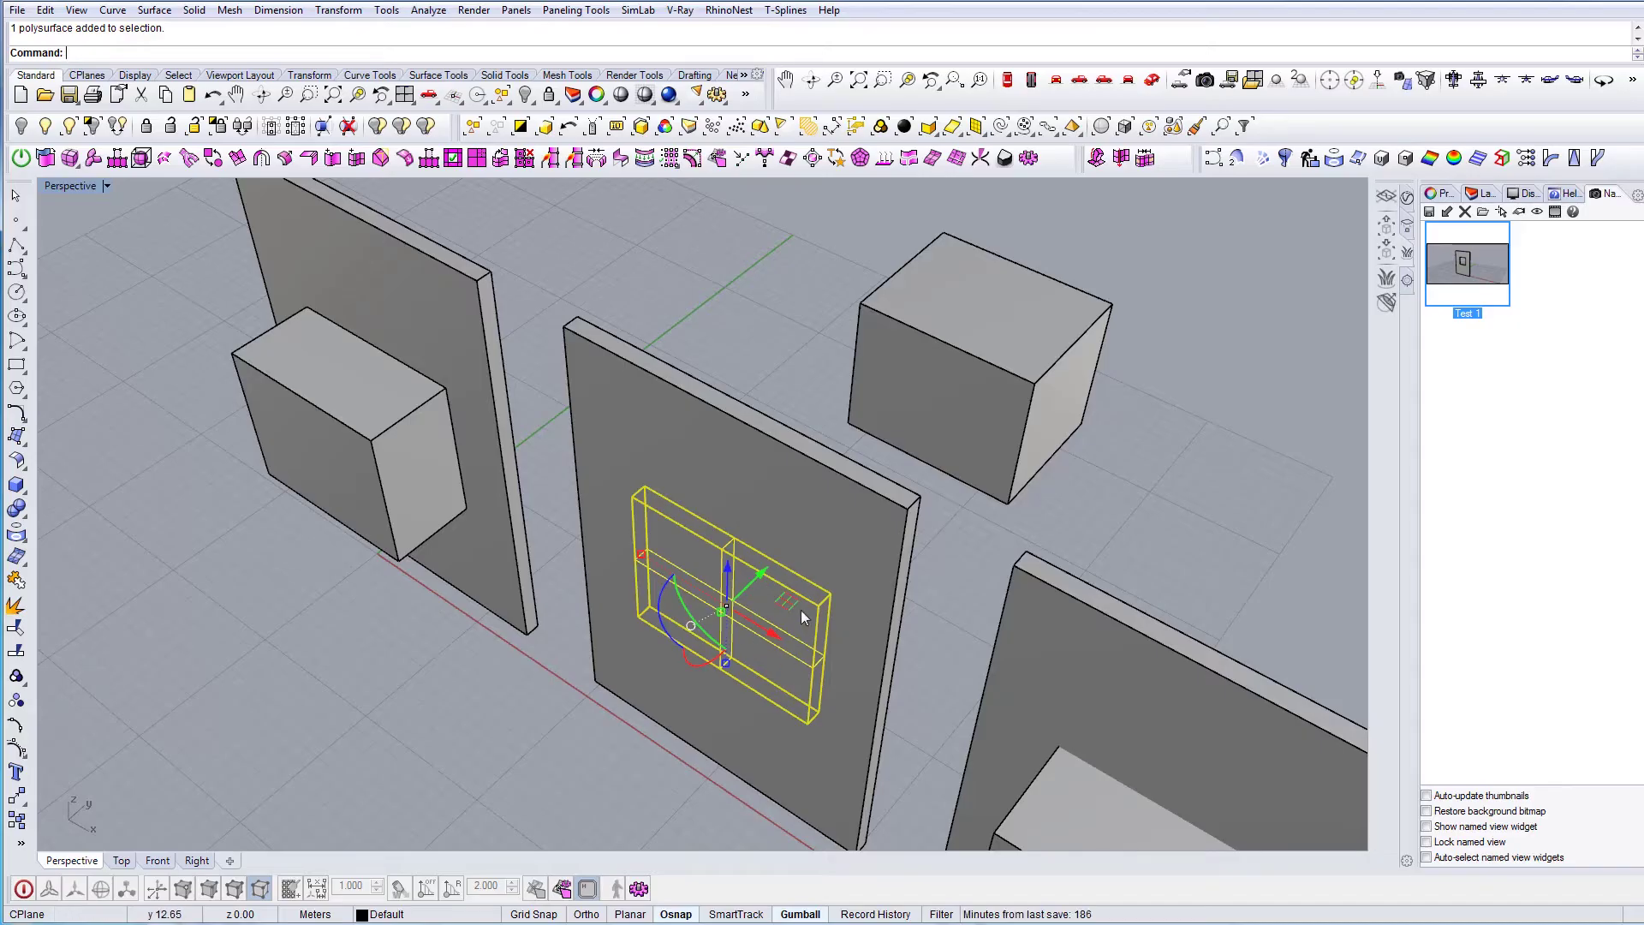
{"action": "left_click", "coordinate": [894, 378]}
{"action": "left_click", "coordinate": [738, 618]}
{"action": "left_click", "coordinate": [768, 513]}
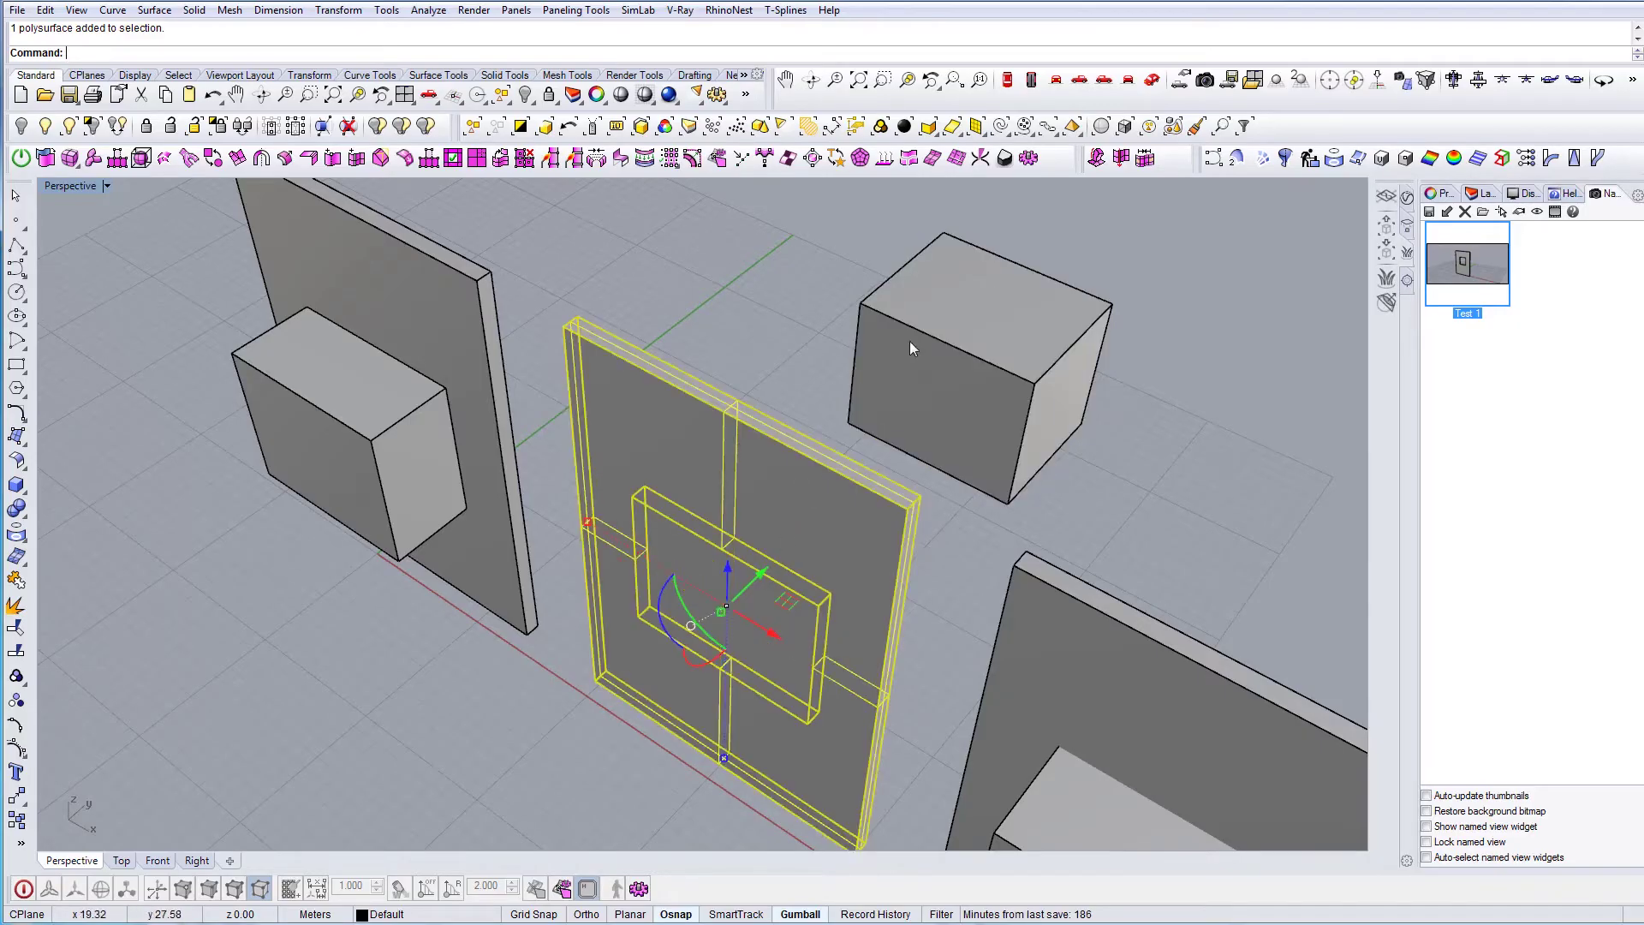
{"action": "left_click", "coordinate": [910, 341]}
{"action": "left_click", "coordinate": [730, 502]}
Step: Move the split inner piece out of the middle panel to behind it, leaving a rectangular opening
{"action": "left_click", "coordinate": [1052, 513]}
{"action": "left_click", "coordinate": [718, 611]}
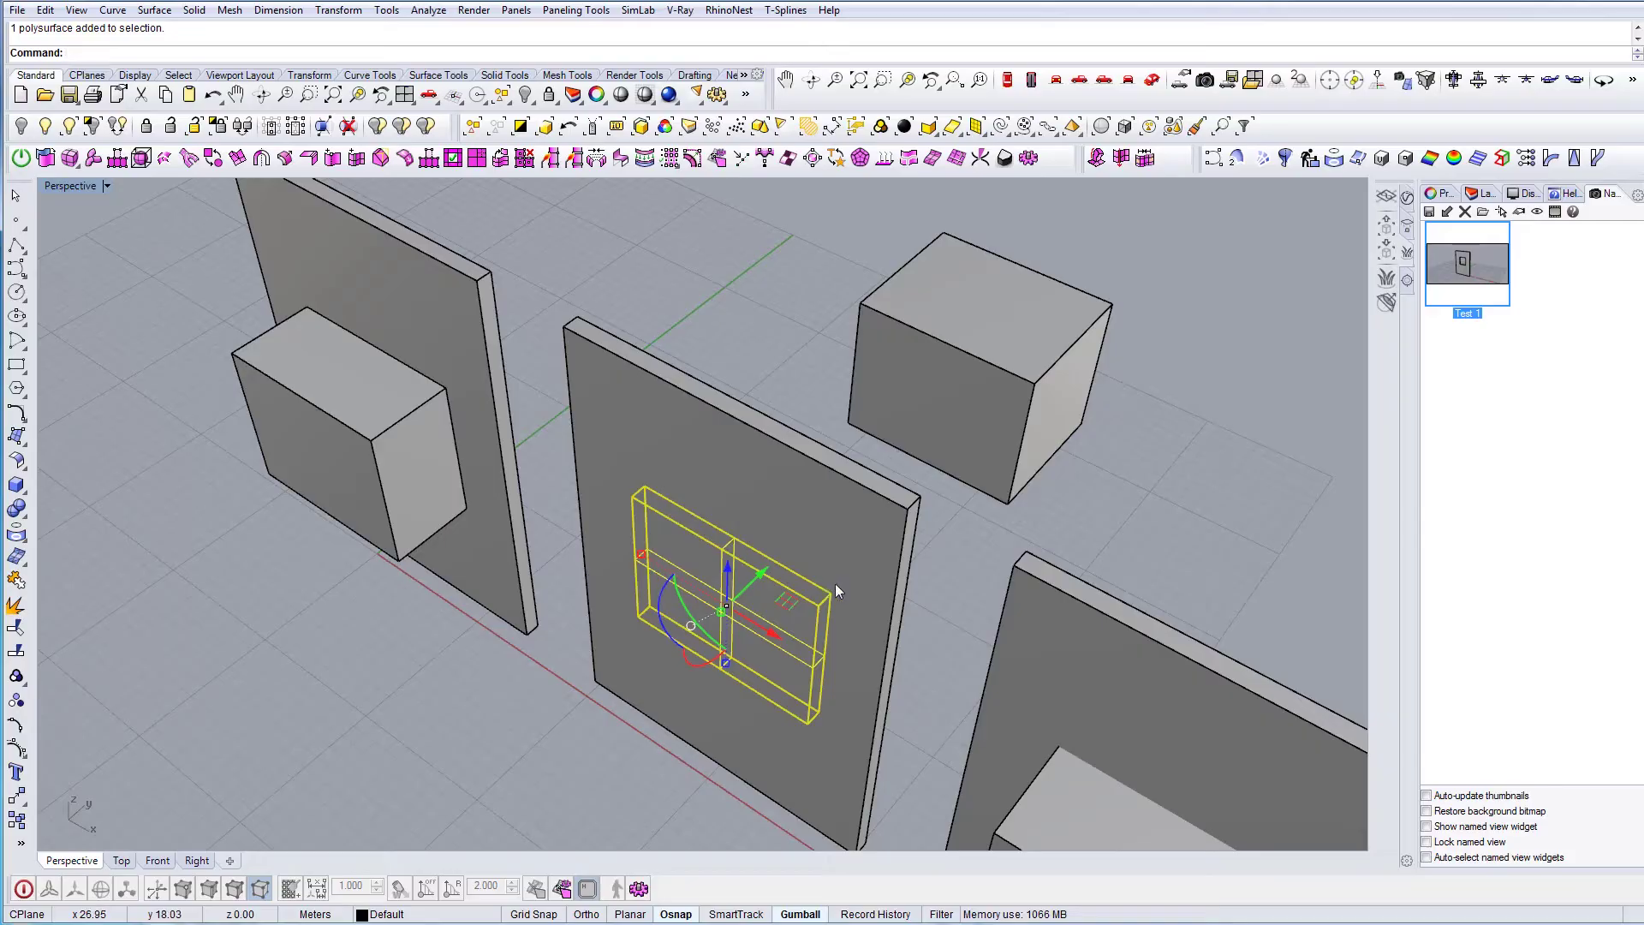
{"action": "left_click_drag", "start_coordinate": [764, 576], "coordinate": [1073, 563]}
Step: Examine the middle panel's opening and its inner edges, and then the untouched third pair
{"action": "left_click", "coordinate": [681, 643]}
{"action": "scroll", "coordinate": [680, 644], "scroll_direction": "up", "scroll_amount": 8}
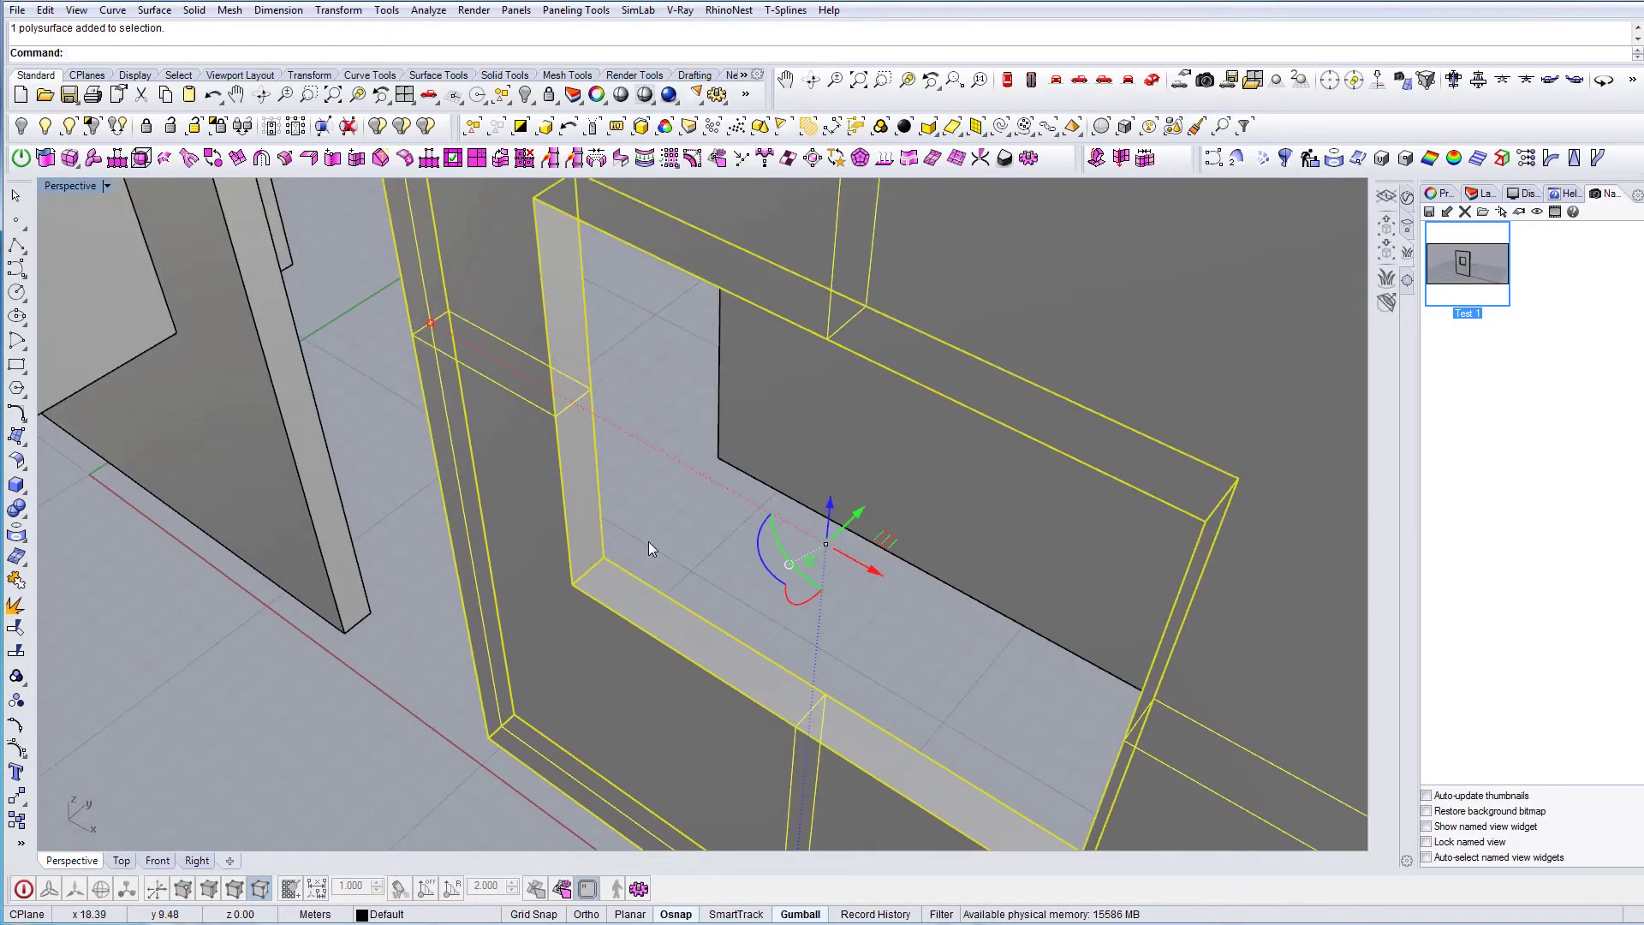
{"action": "left_click", "coordinate": [649, 544]}
{"action": "scroll", "coordinate": [709, 654], "scroll_direction": "down", "scroll_amount": 8}
{"action": "right_click_drag", "start_coordinate": [690, 536], "coordinate": [576, 580]}
{"action": "scroll", "coordinate": [952, 425], "scroll_direction": "up", "scroll_amount": 7}
{"action": "scroll", "coordinate": [770, 559], "scroll_direction": "down", "scroll_amount": 8}
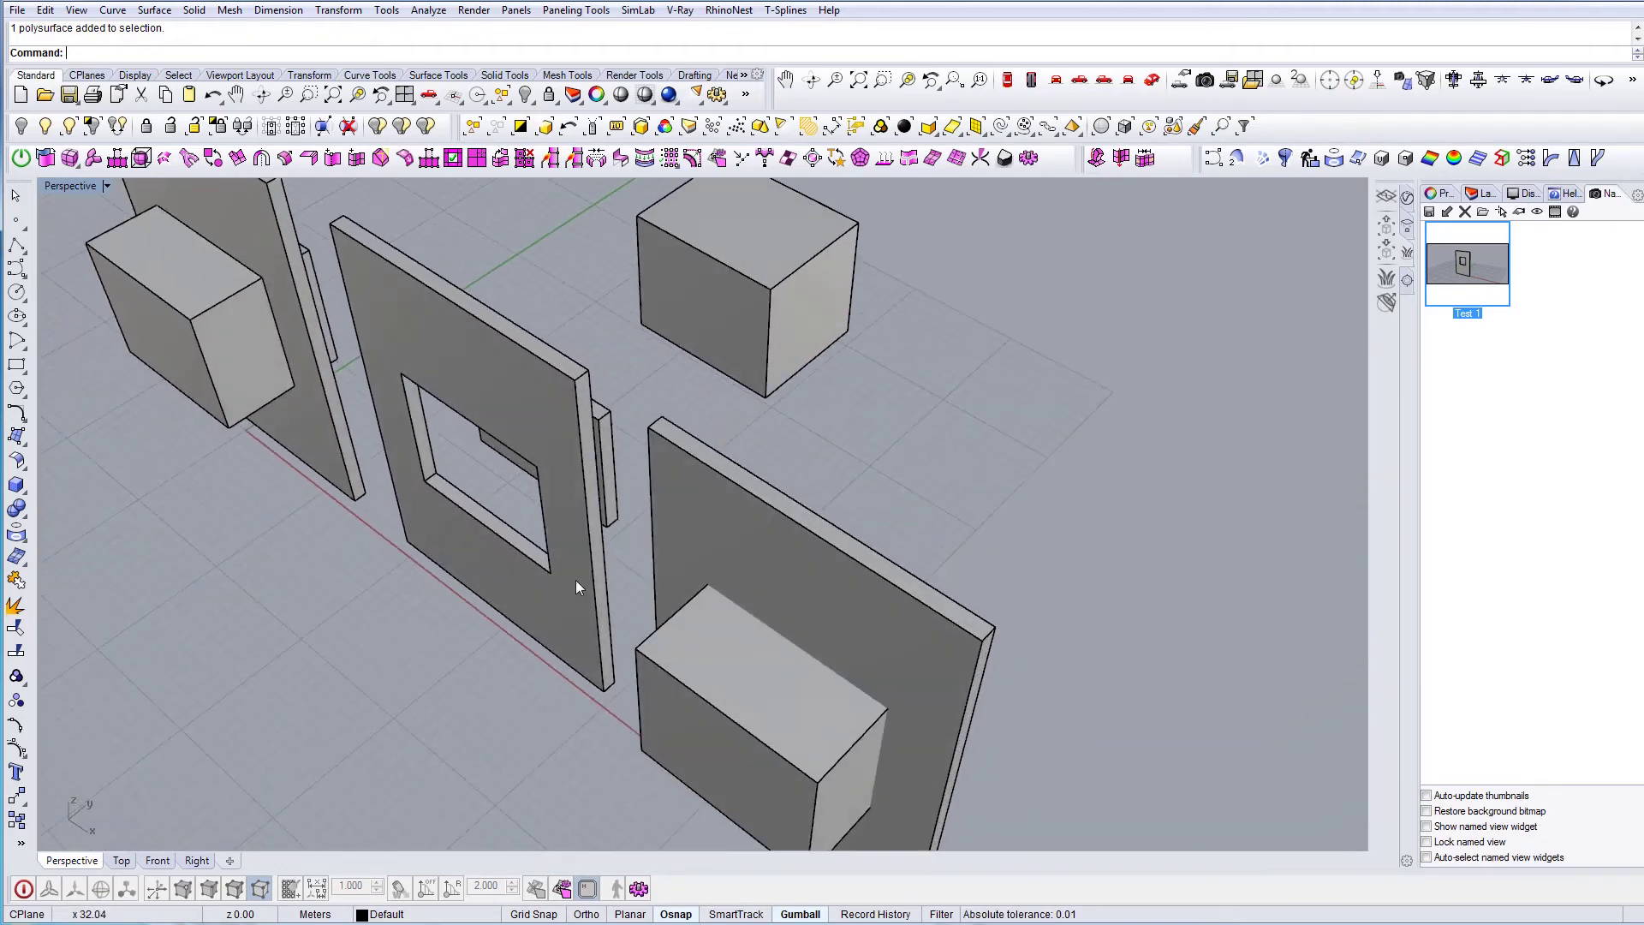
{"action": "scroll", "coordinate": [482, 459], "scroll_direction": "up", "scroll_amount": 4}
{"action": "scroll", "coordinate": [636, 575], "scroll_direction": "down", "scroll_amount": 6}
{"action": "right_click_drag", "start_coordinate": [482, 459], "coordinate": [622, 492], "text": "shift"}
{"action": "right_click_drag", "start_coordinate": [626, 529], "coordinate": [687, 527]}
{"action": "right_click_drag", "start_coordinate": [793, 552], "coordinate": [705, 520], "text": "shift"}
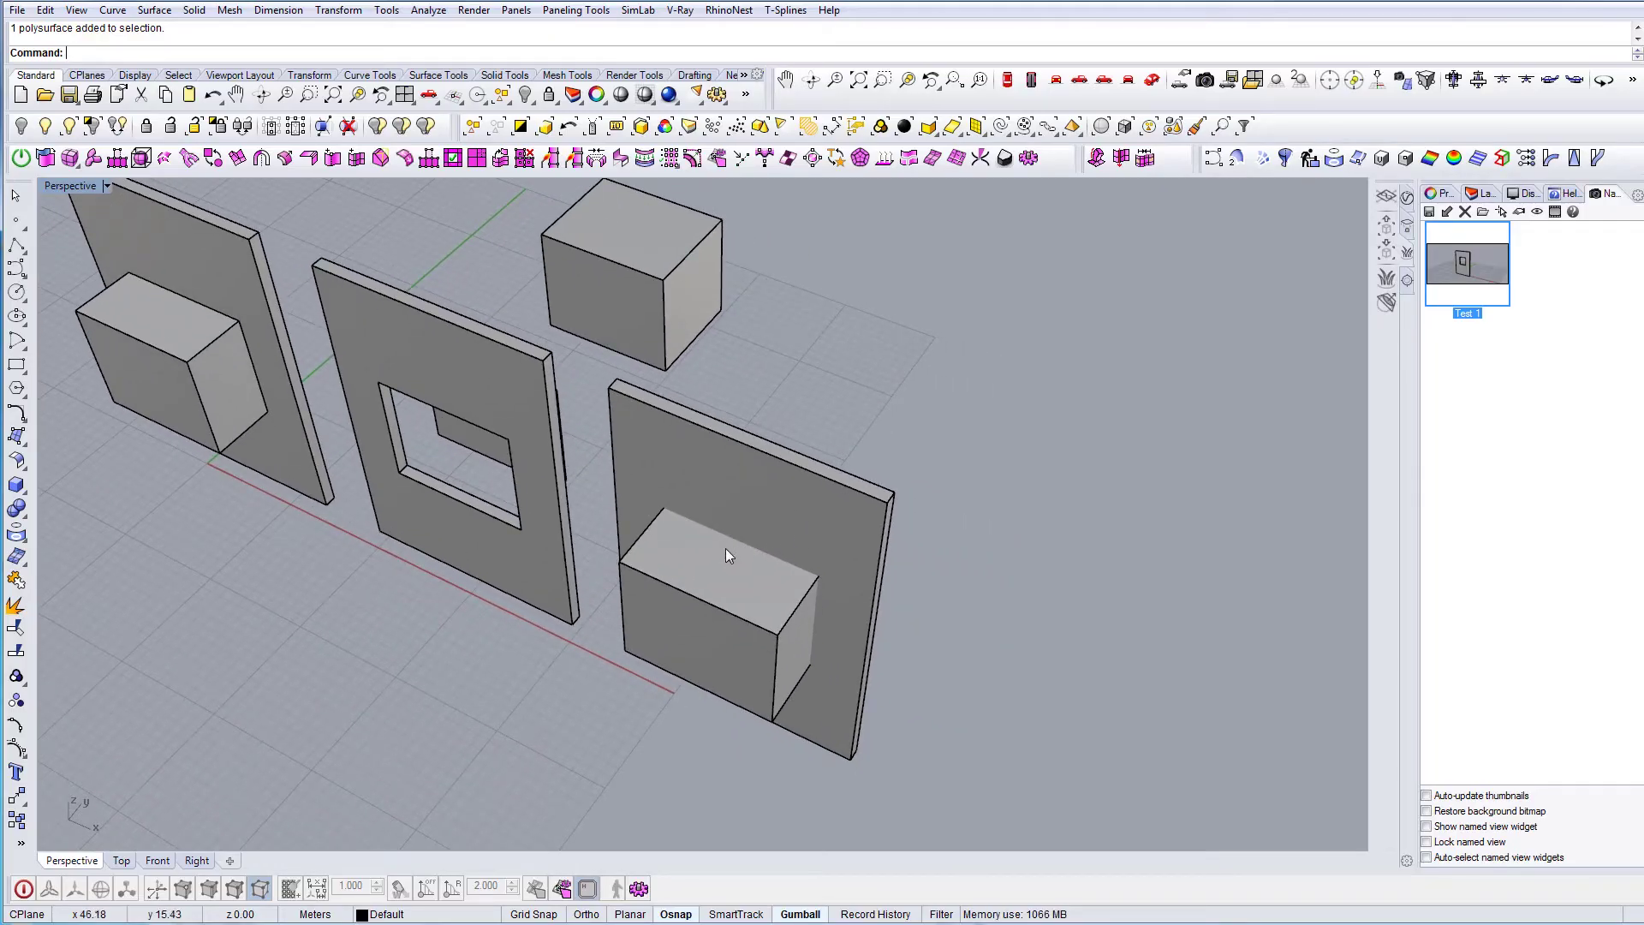
Step: Subtract the intersecting box from the third panel with BooleanDifference
{"action": "right_click_drag", "start_coordinate": [735, 547], "coordinate": [799, 540]}
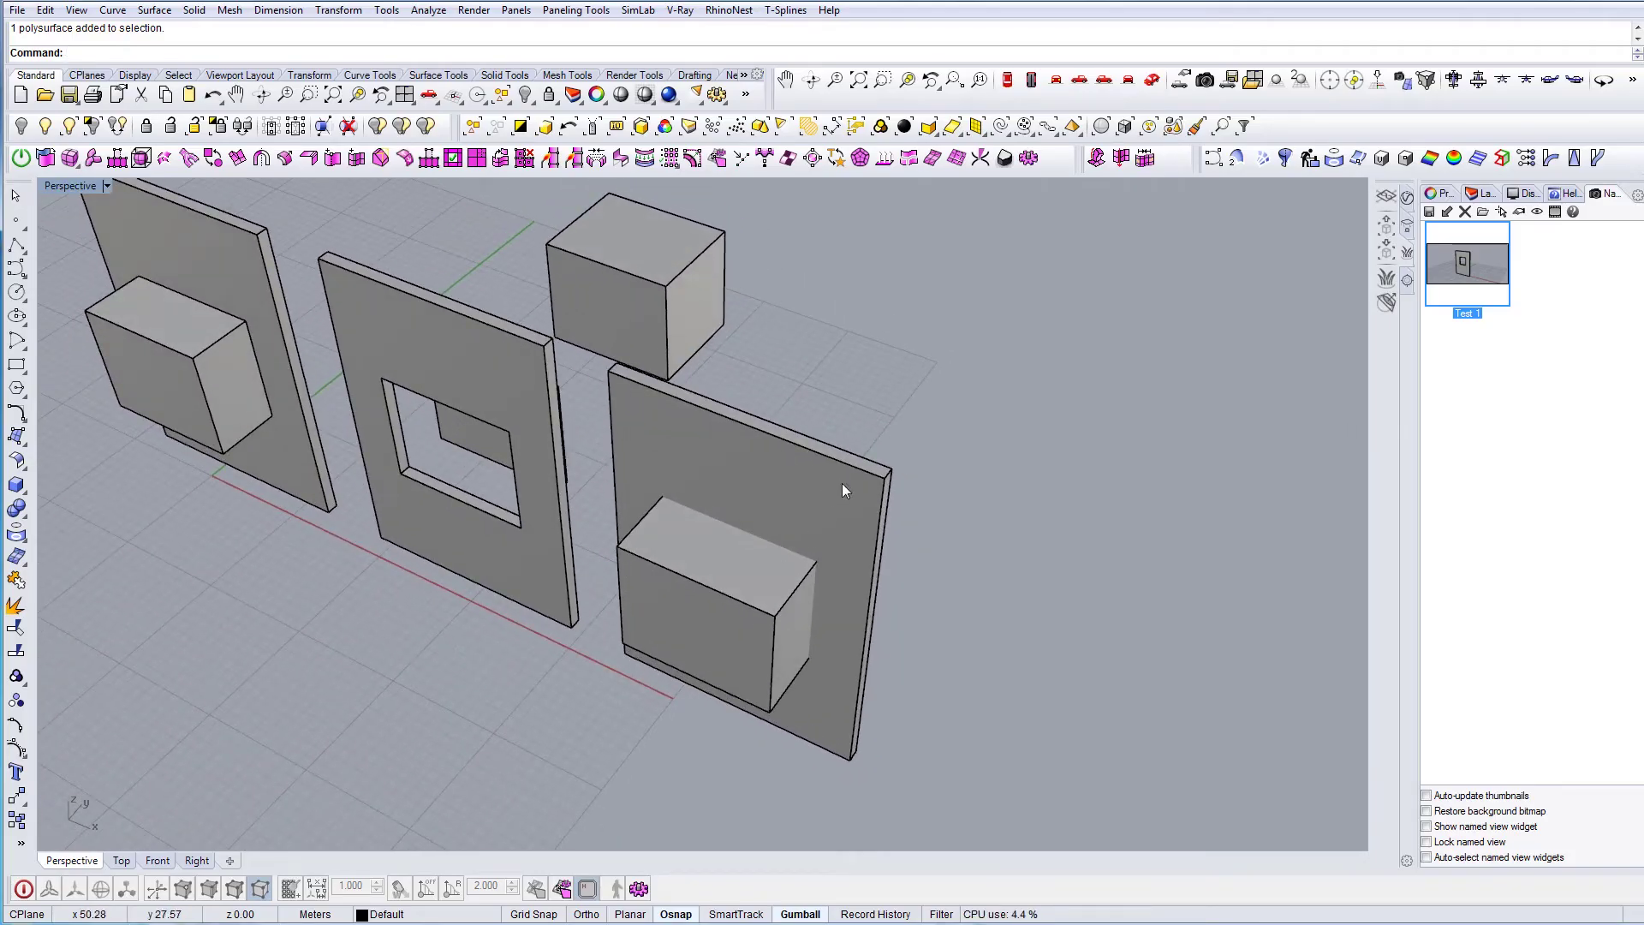
{"action": "left_click", "coordinate": [25, 517]}
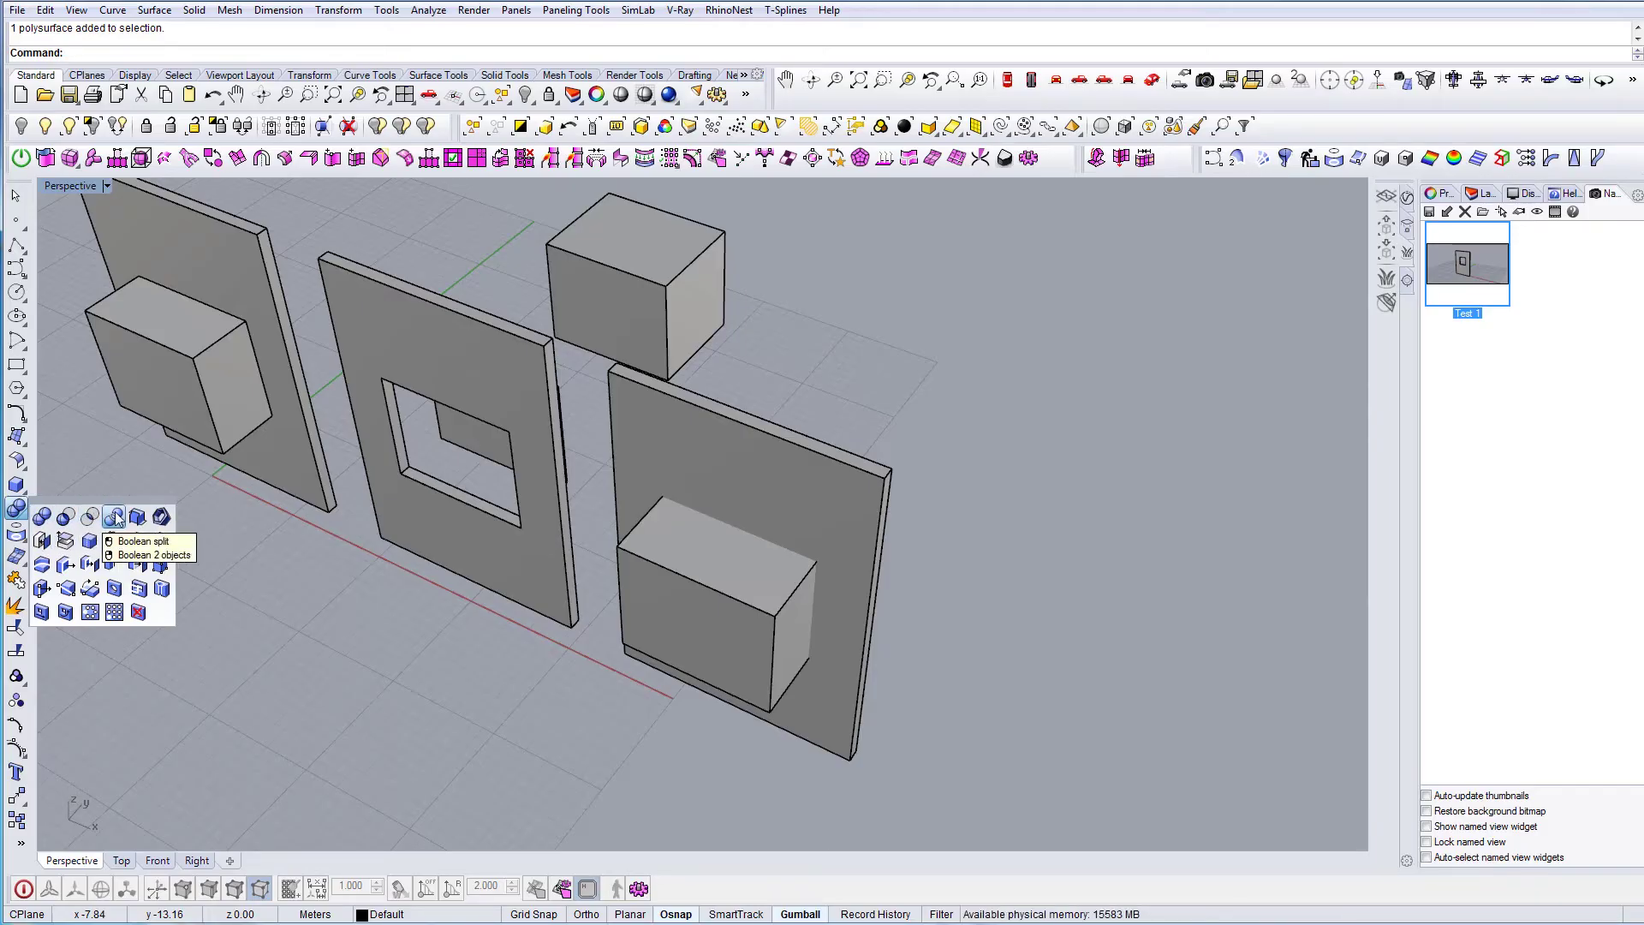
{"action": "left_click", "coordinate": [67, 519]}
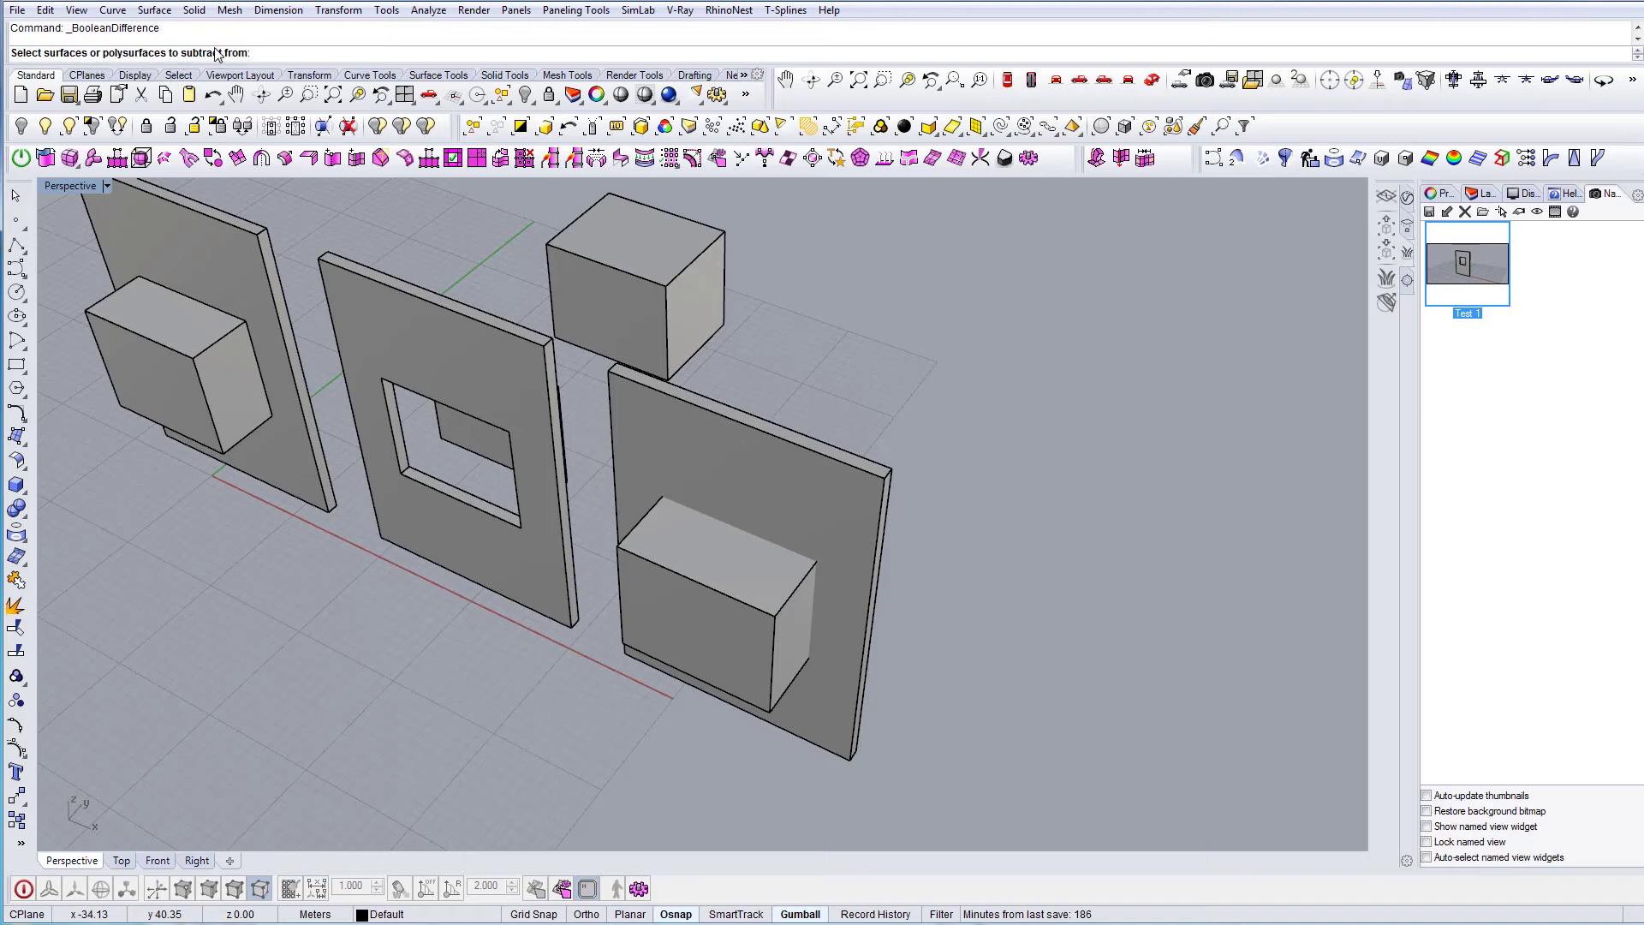
{"action": "left_click", "coordinate": [649, 433]}
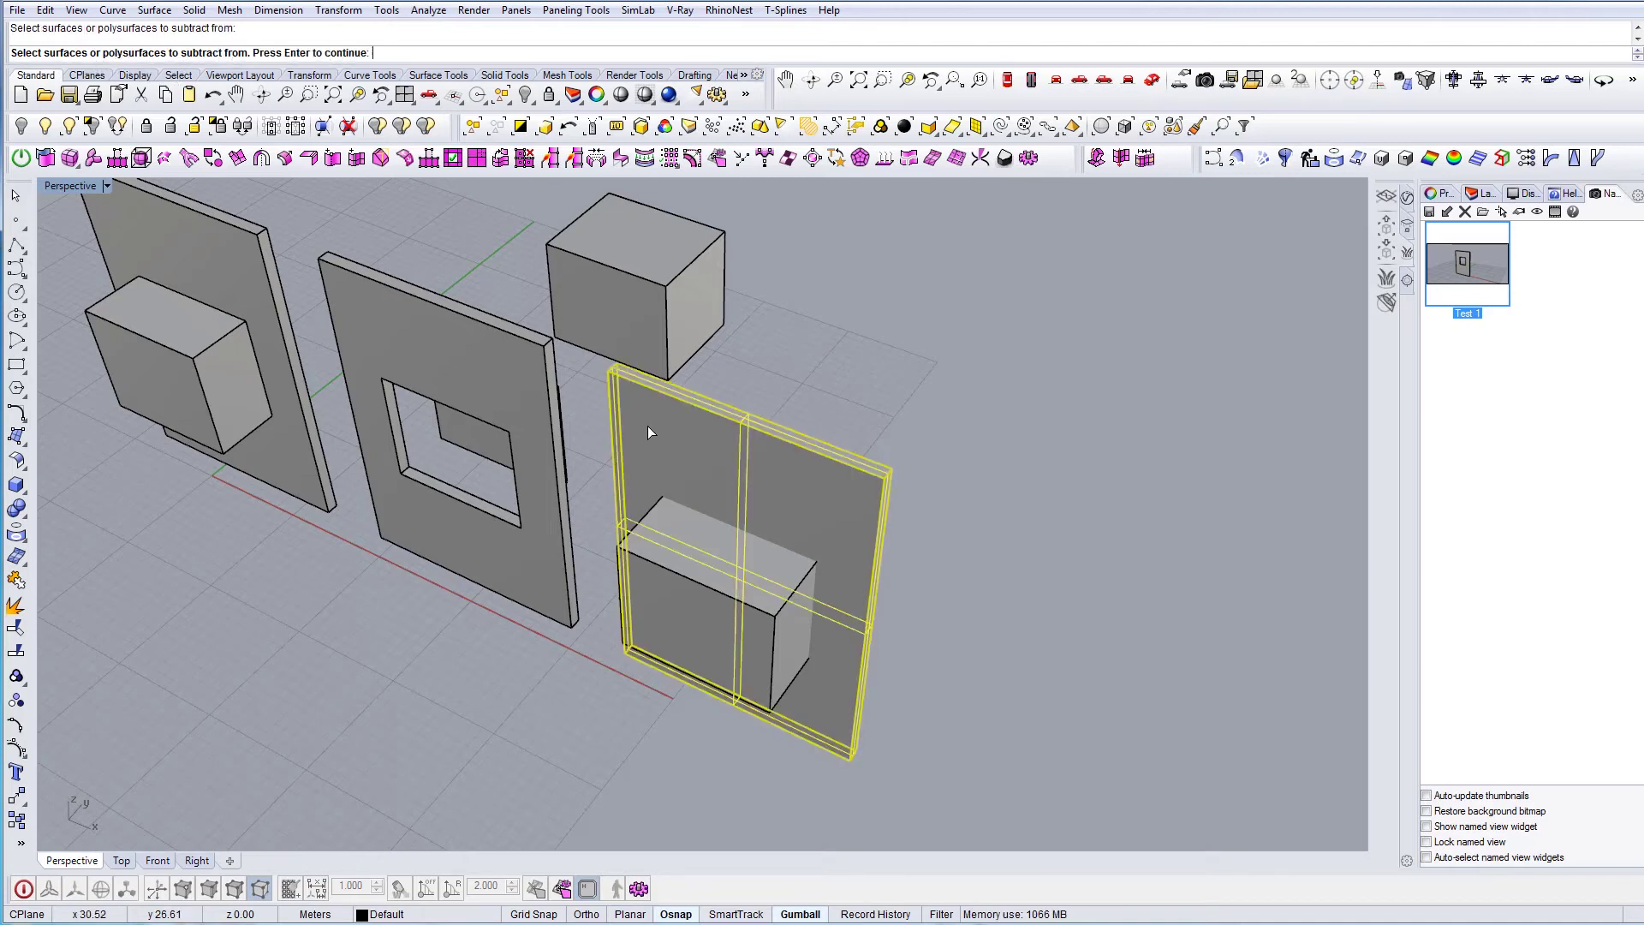
{"action": "key", "text": "Return"}
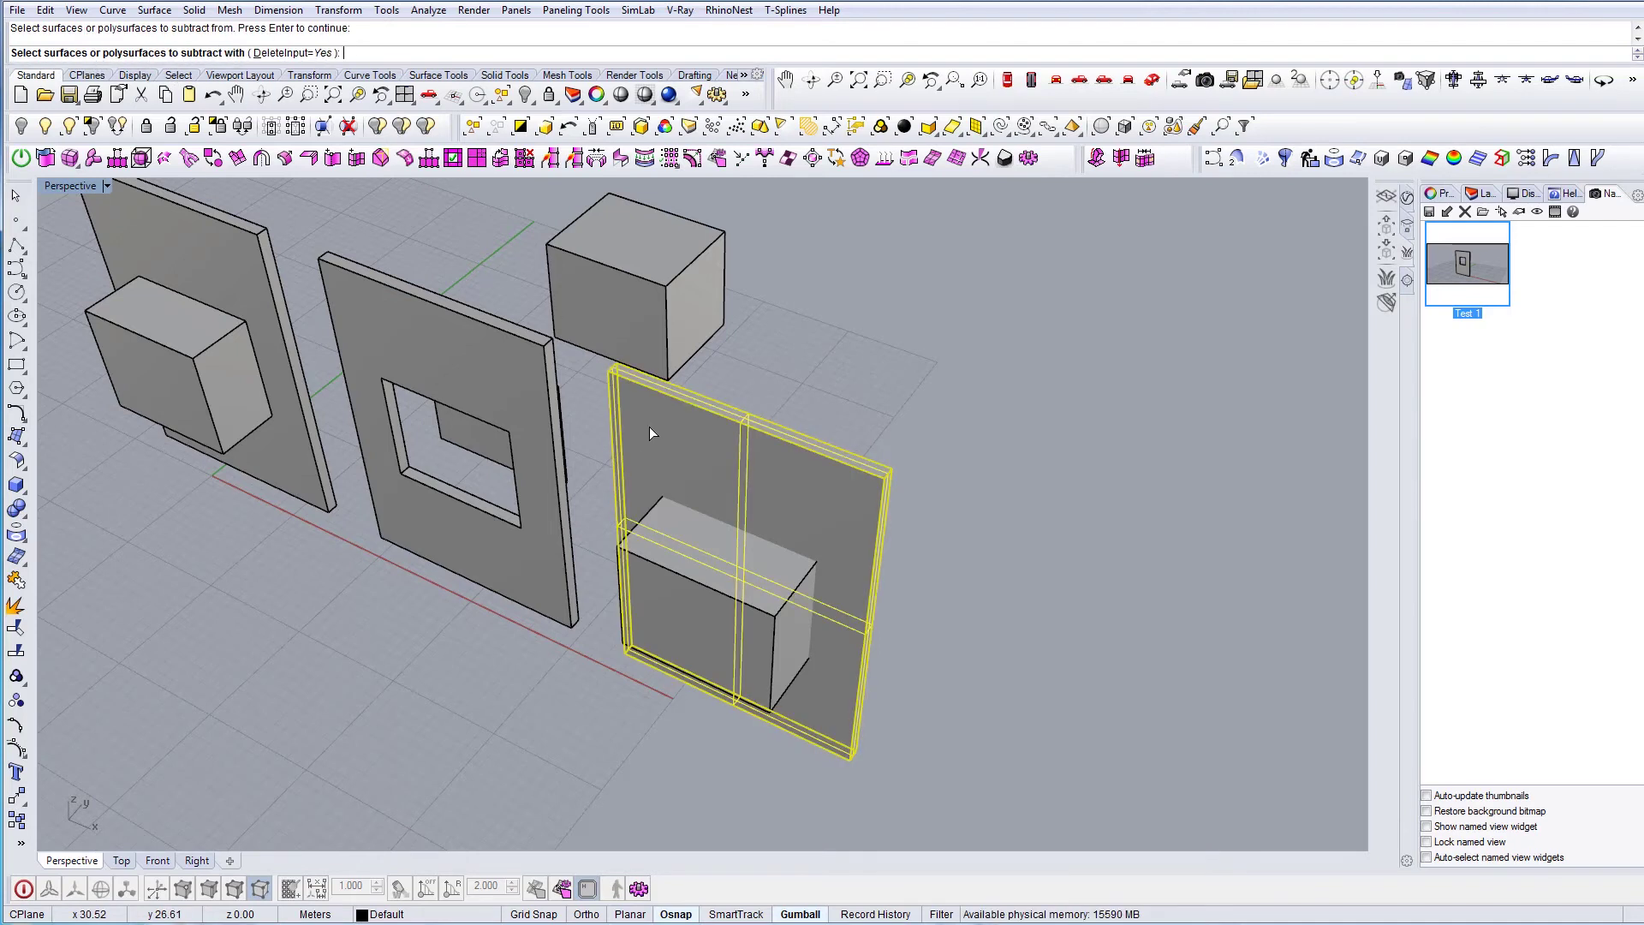
{"action": "left_click", "coordinate": [677, 602]}
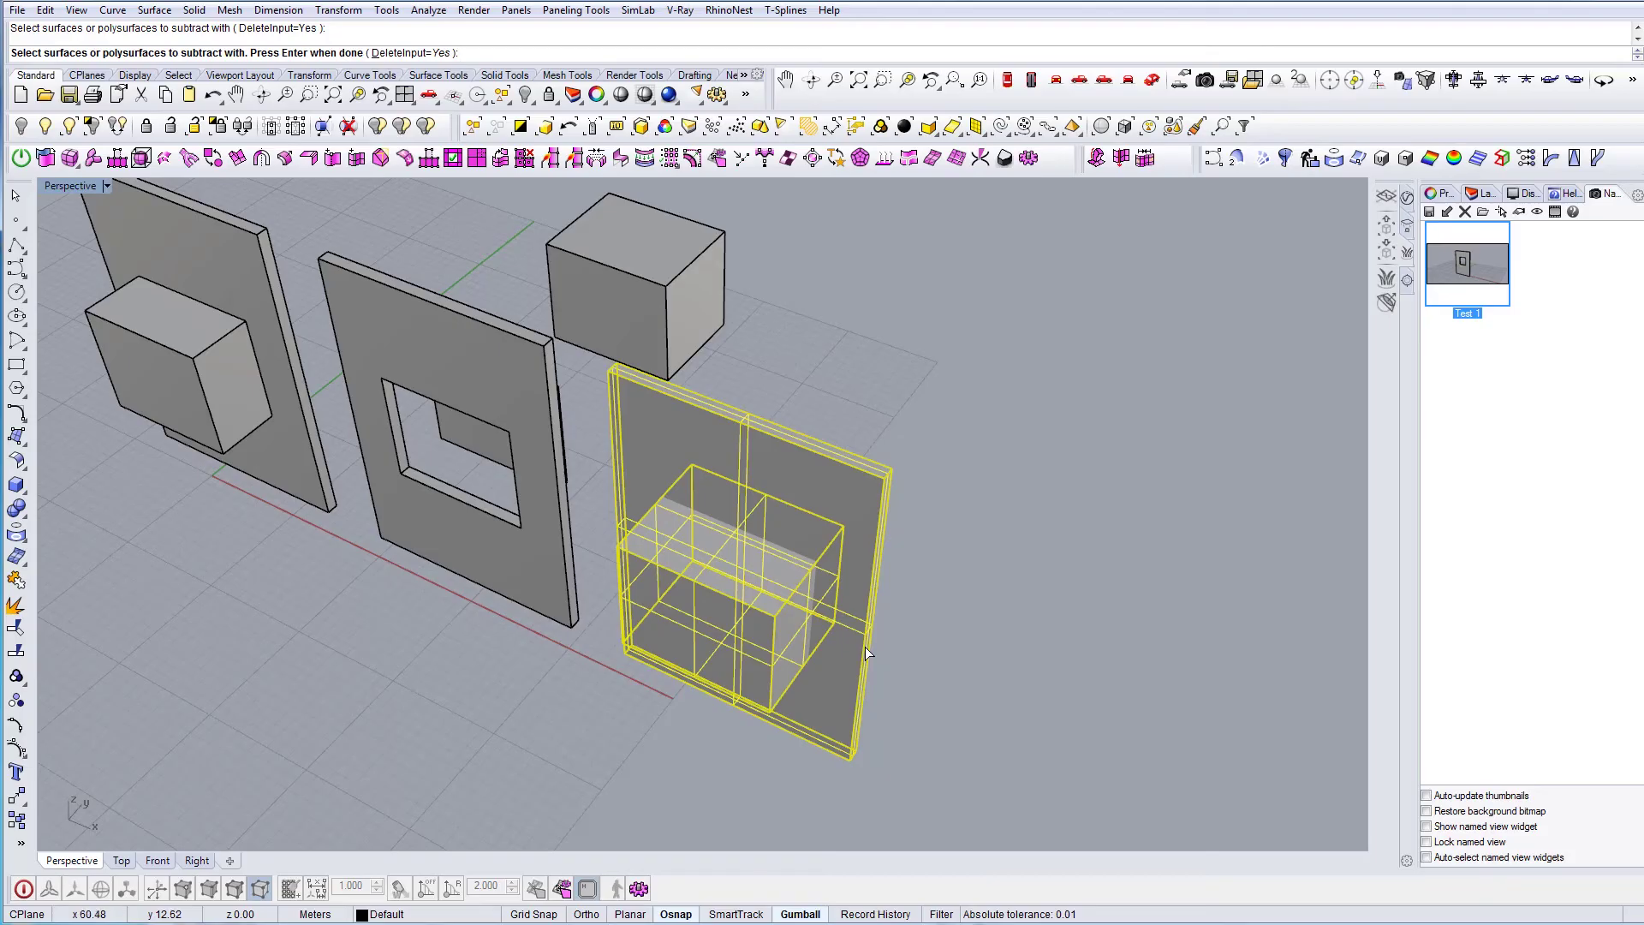
{"action": "key", "text": "Return"}
Step: Compare the difference and split results by selecting the third panel, the middle panel, its moved inner piece and the cutting box
{"action": "right_click_drag", "start_coordinate": [884, 676], "coordinate": [810, 627]}
{"action": "left_click", "coordinate": [779, 503]}
{"action": "right_click_drag", "start_coordinate": [780, 503], "coordinate": [581, 402]}
{"action": "left_click", "coordinate": [720, 559]}
{"action": "left_click", "coordinate": [582, 403]}
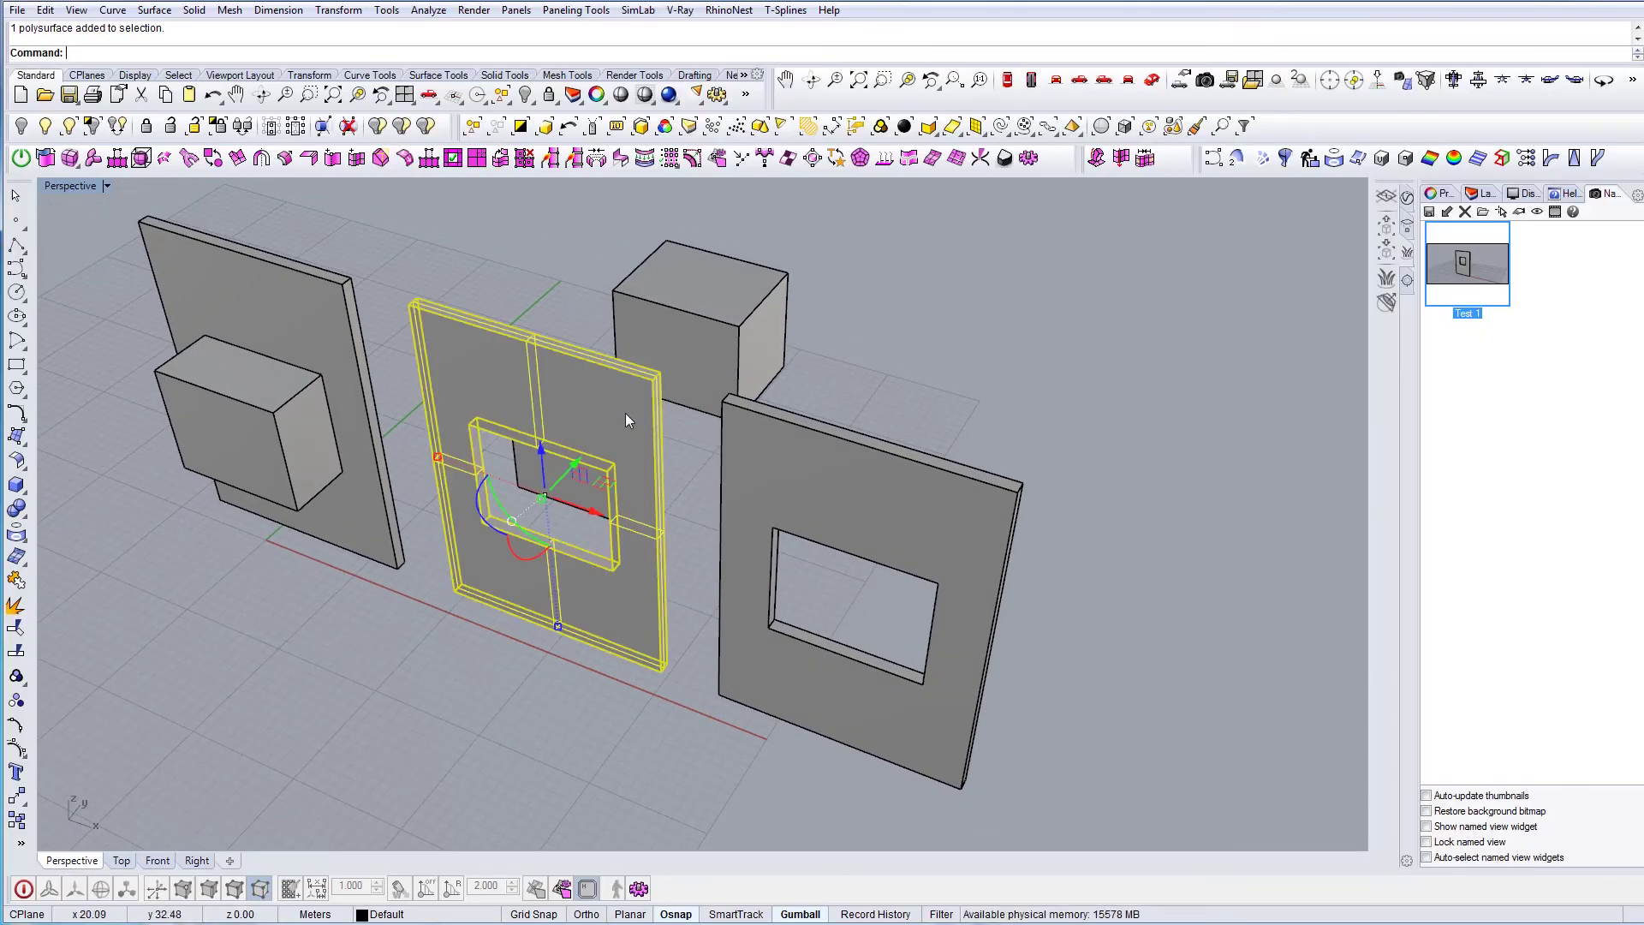
{"action": "left_click", "coordinate": [692, 469]}
{"action": "left_click", "coordinate": [582, 483]}
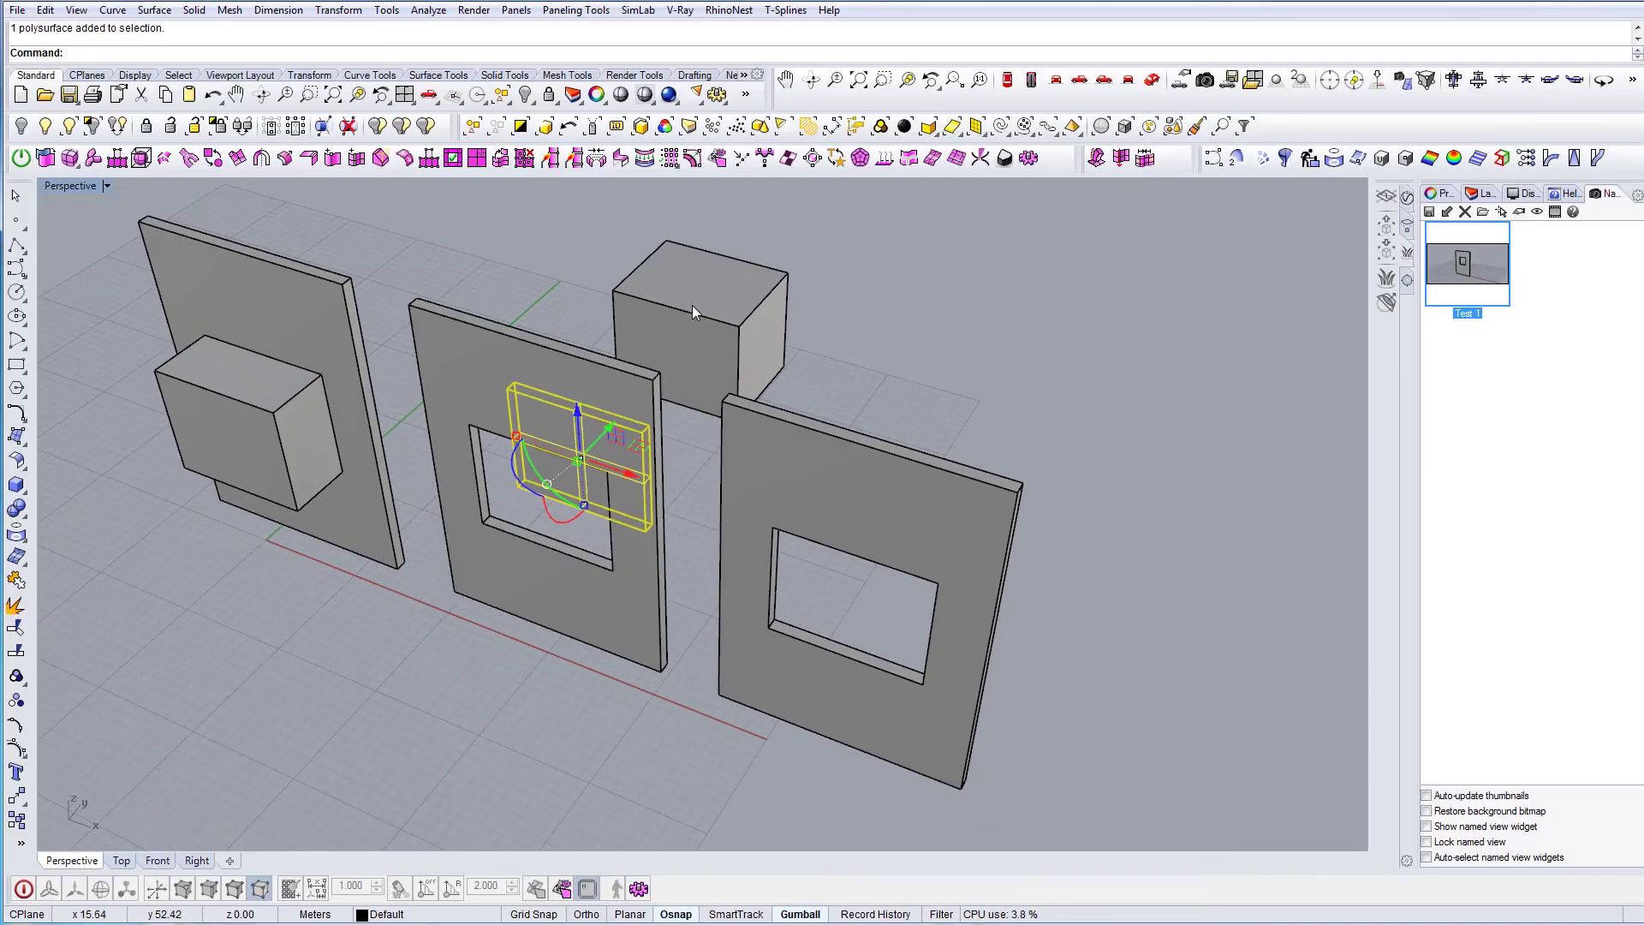
{"action": "left_click", "coordinate": [692, 305]}
{"action": "left_click", "coordinate": [558, 486]}
{"action": "left_click_drag", "start_coordinate": [594, 410], "coordinate": [838, 496]}
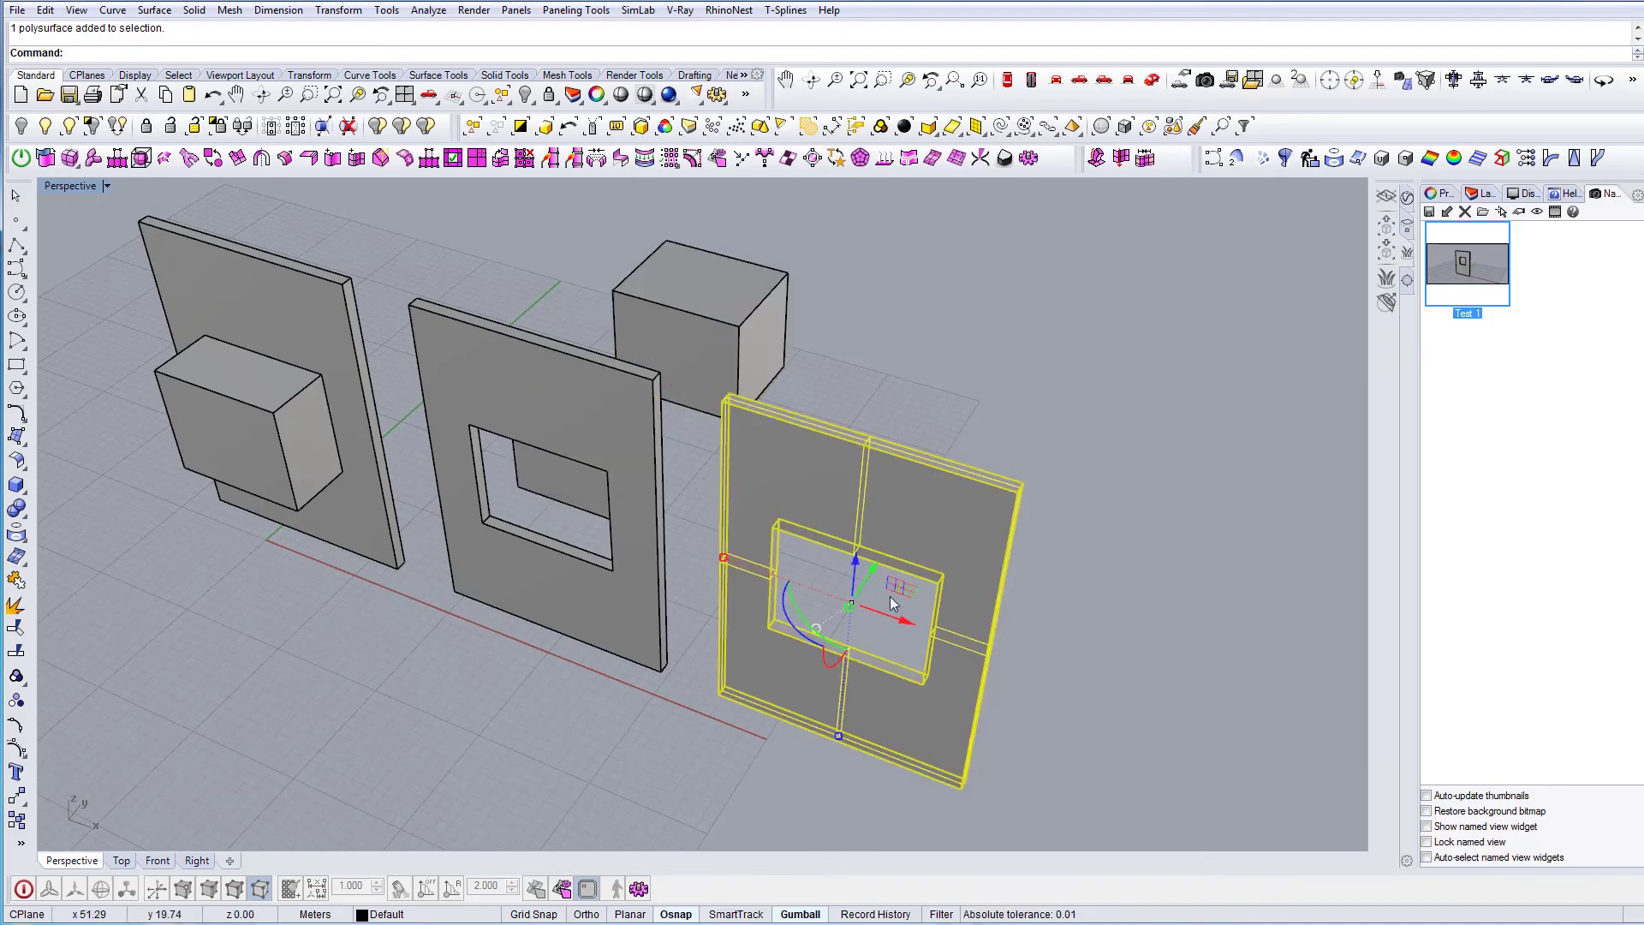